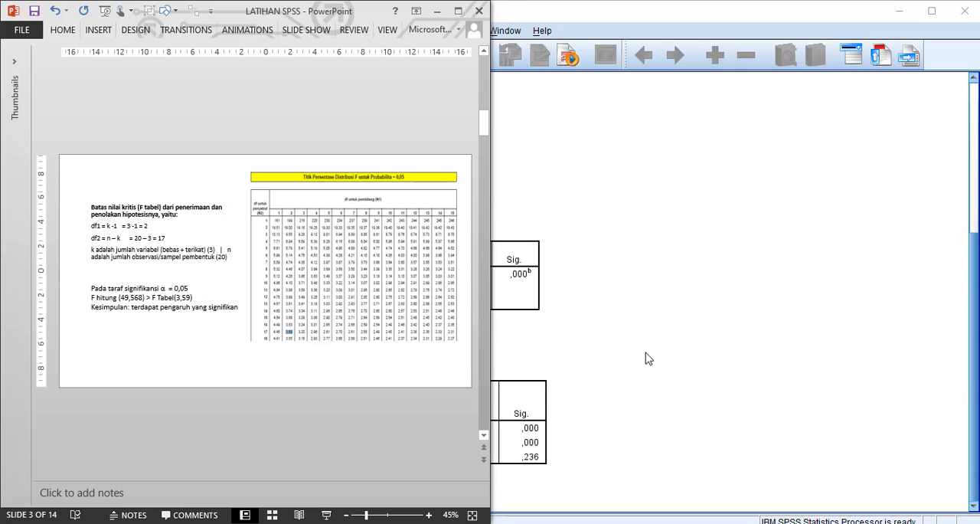
Open the "2. bartlett" data file from the PRESENTASI folder and review its data rows and variable definitions
click(115, 523)
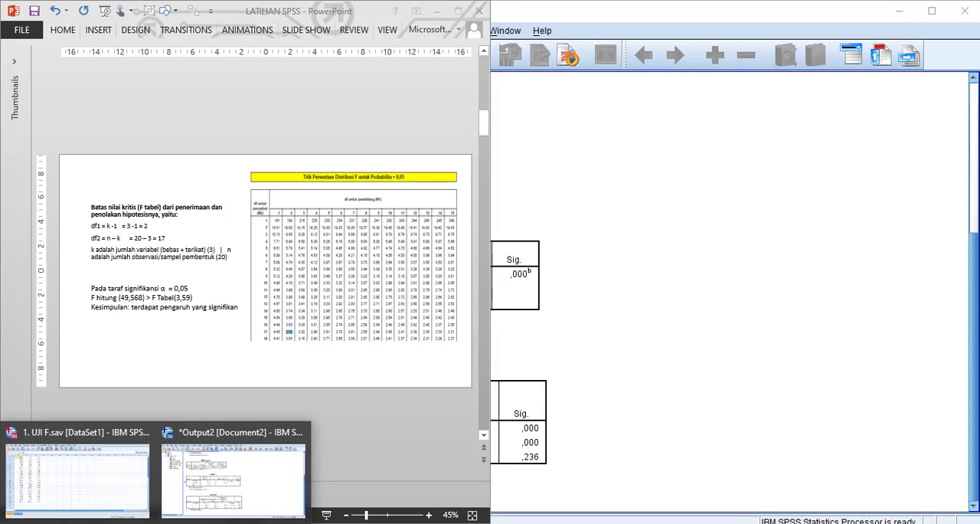
click(124, 523)
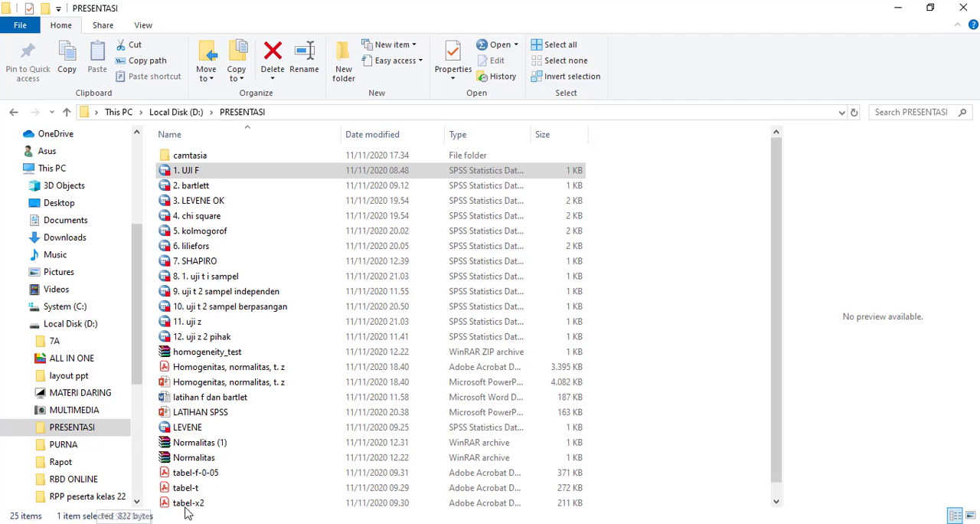
click(208, 191)
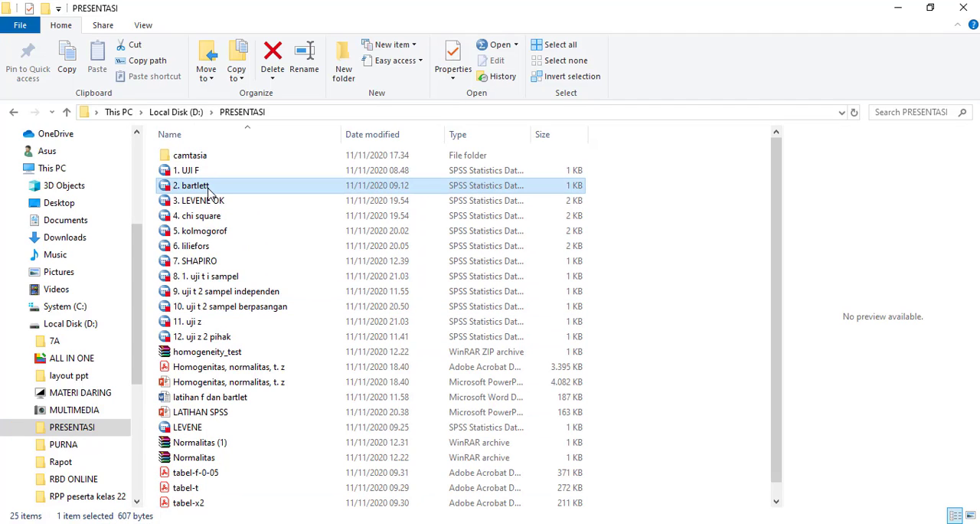
double_click(209, 190)
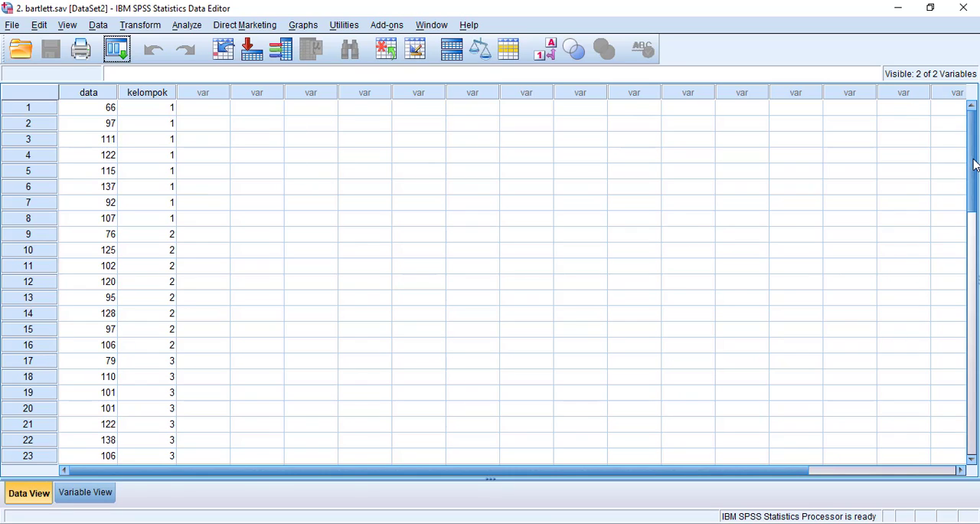
drag(973, 165, 971, 99)
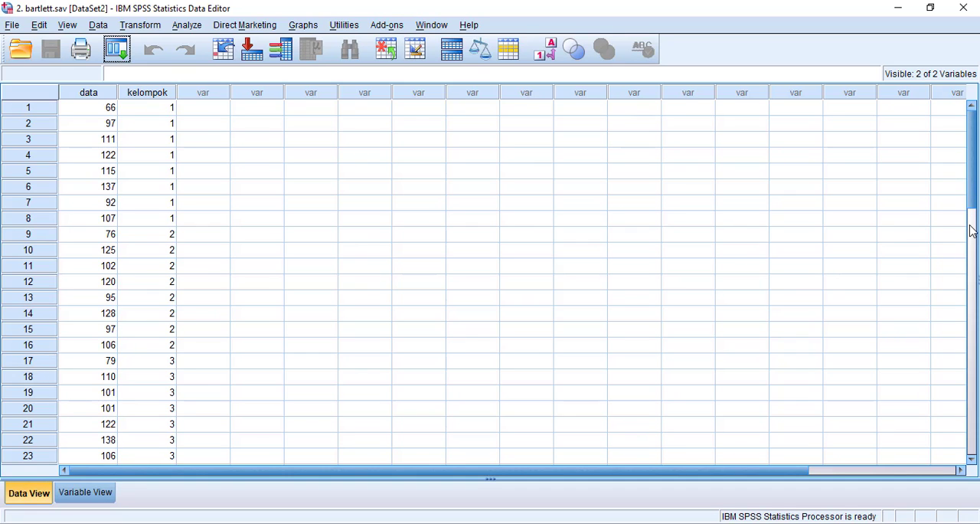
drag(973, 196, 926, 97)
click(85, 498)
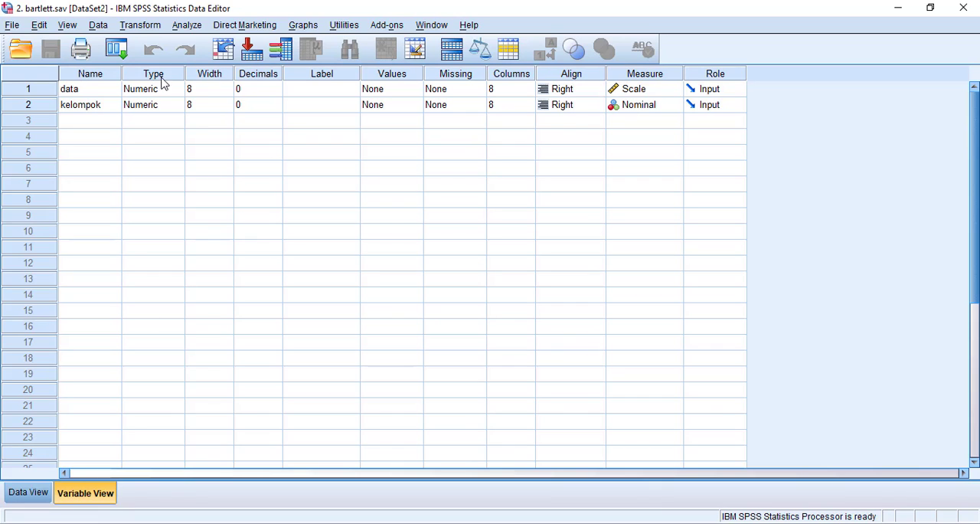
click(30, 494)
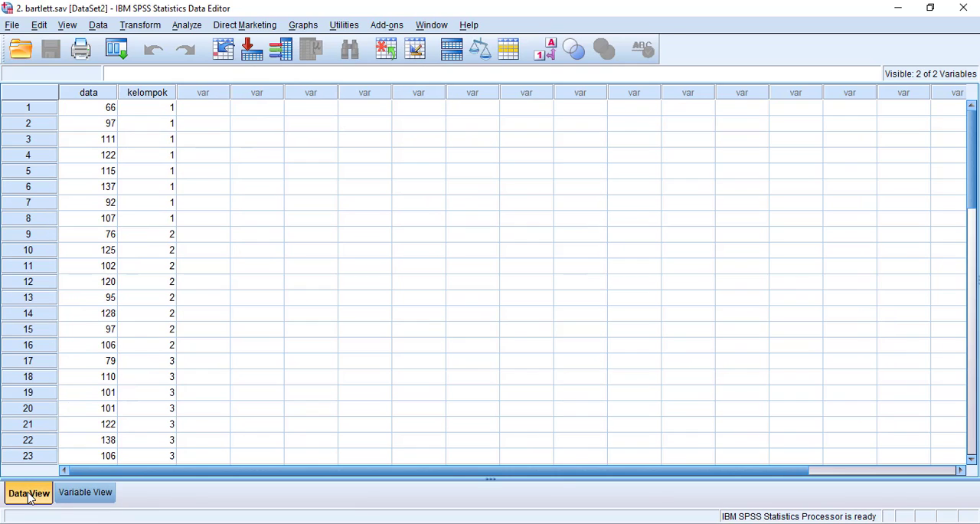
Set up a Discriminant analysis with data as the independent and kelompok as the grouping variable
click(187, 25)
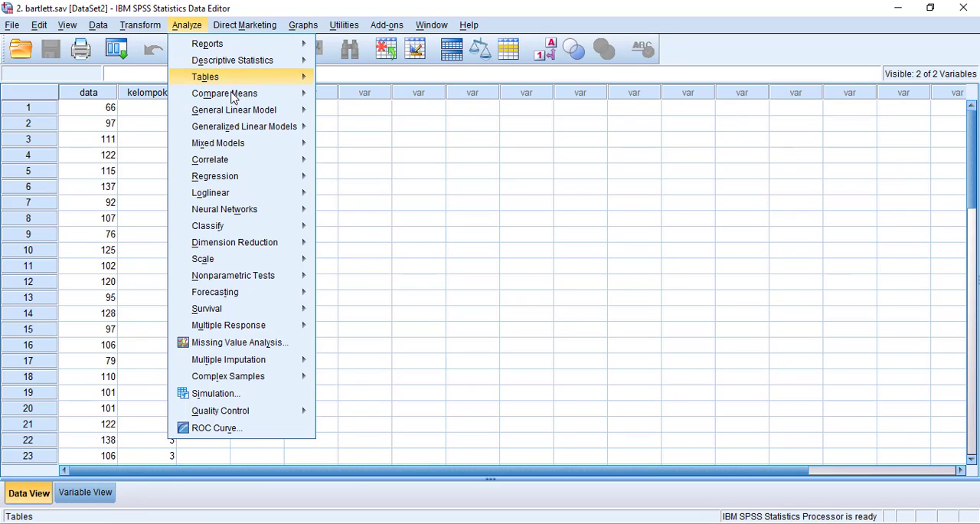
mouse_move(246, 158)
mouse_move(245, 227)
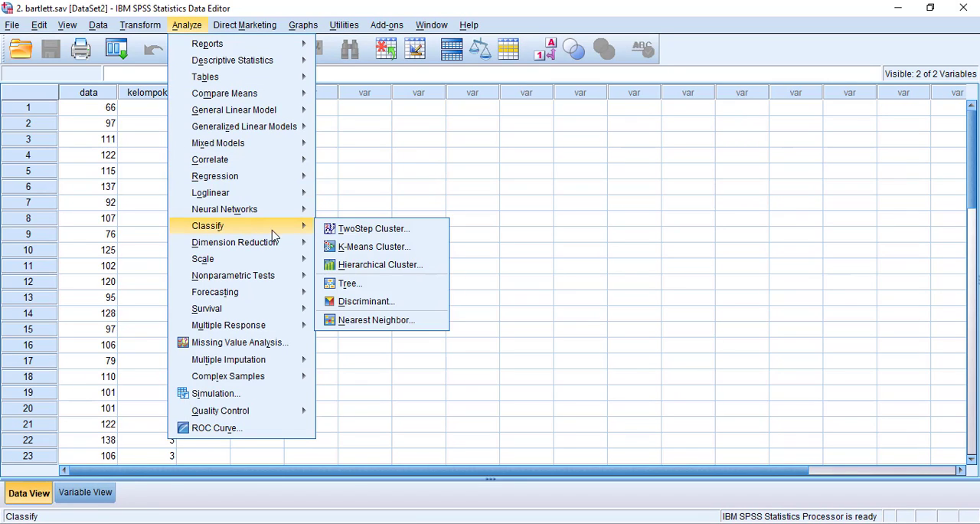
click(349, 303)
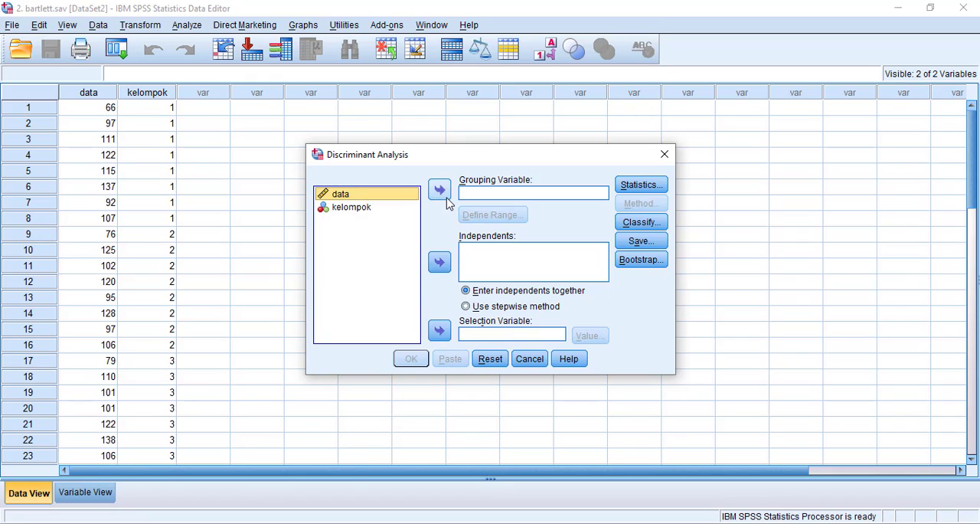
click(440, 261)
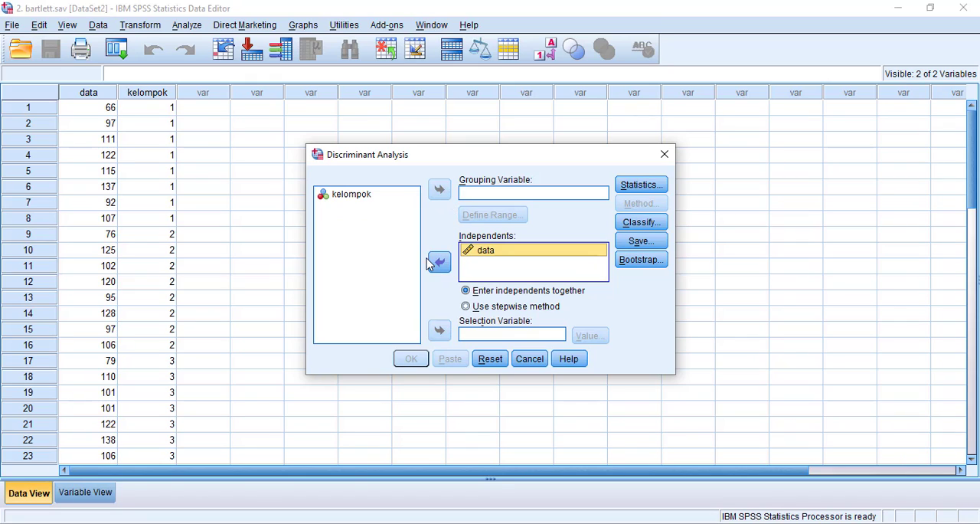
click(372, 196)
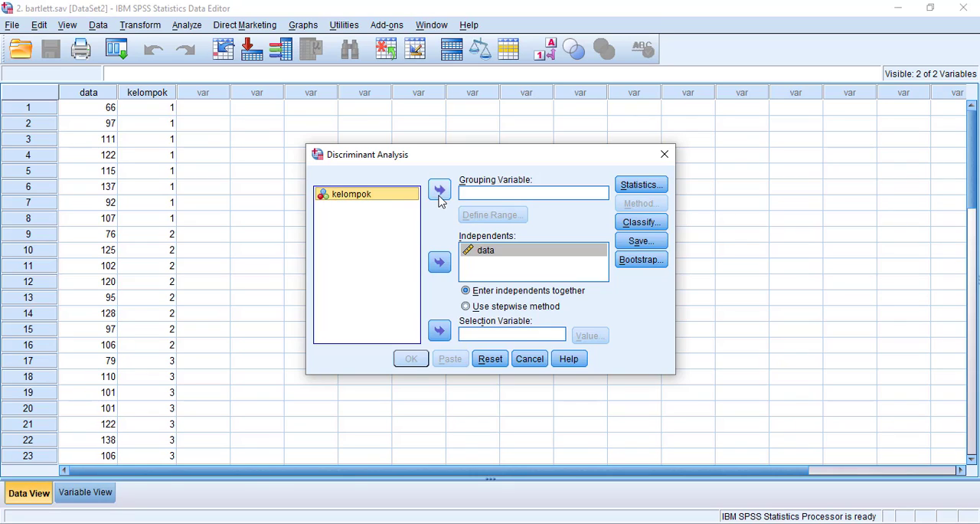
click(439, 191)
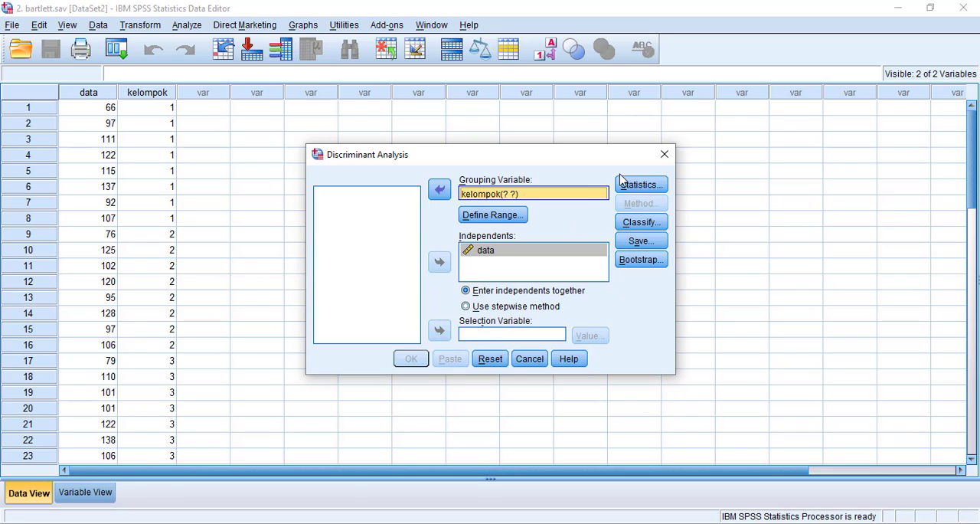
Define the range of the kelompok grouping variable with minimum 1 and maximum 5
click(515, 221)
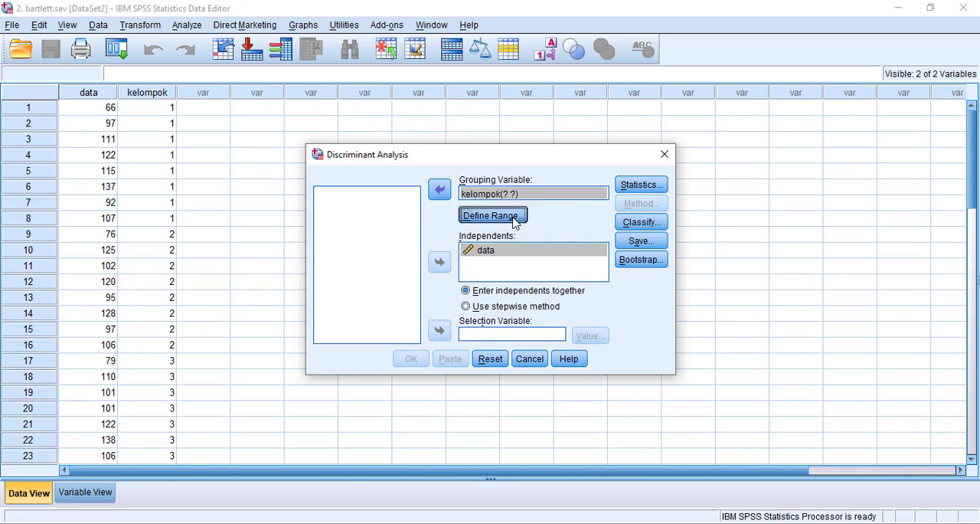
click(474, 245)
text(1)
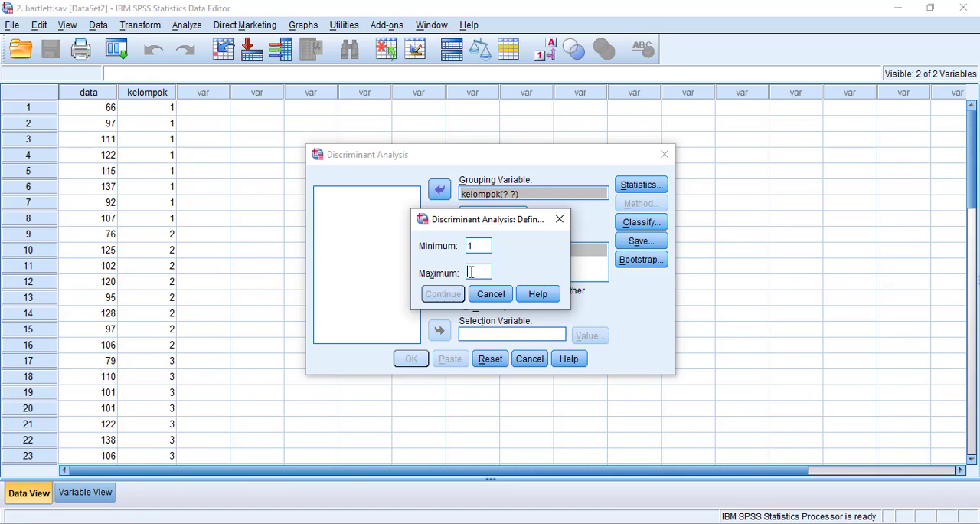
click(470, 272)
text(5)
click(452, 297)
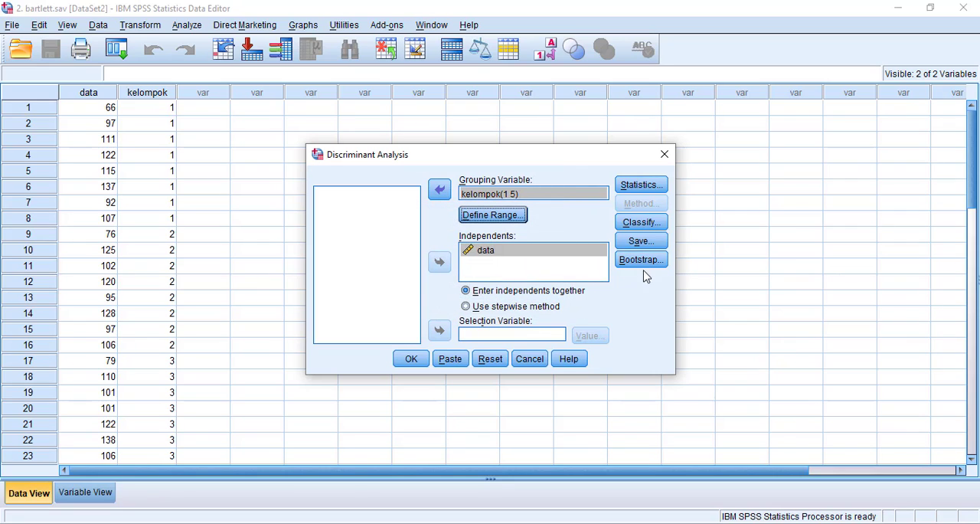
Include the Box's M statistic in the discriminant analysis and run it
click(646, 185)
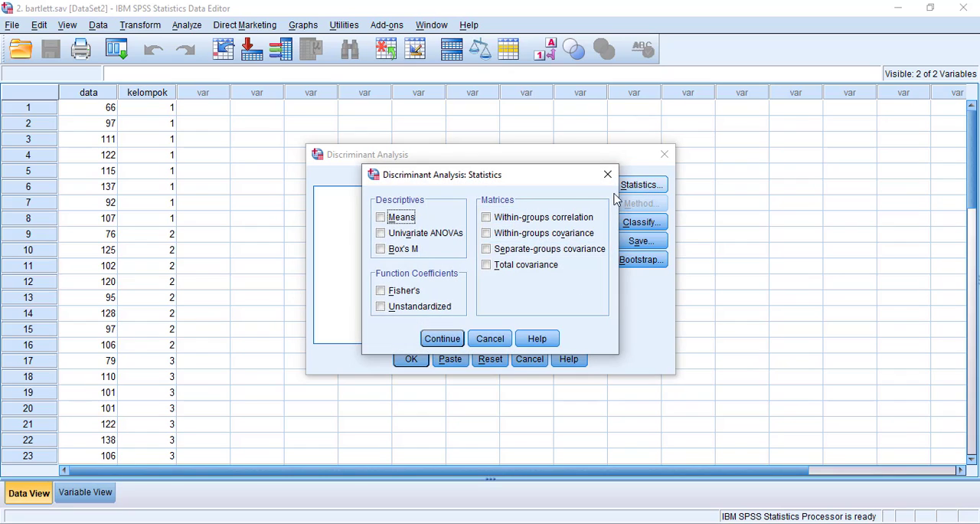
click(403, 251)
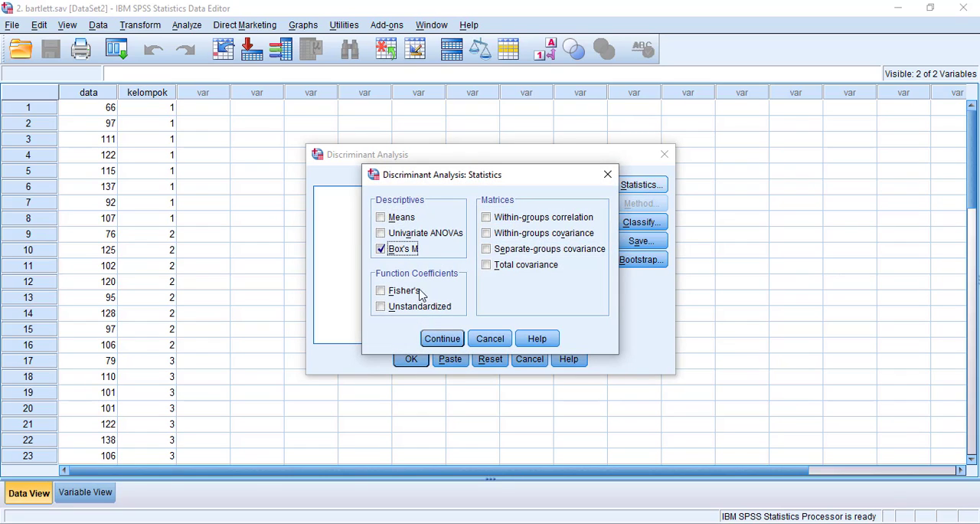
click(442, 339)
click(413, 359)
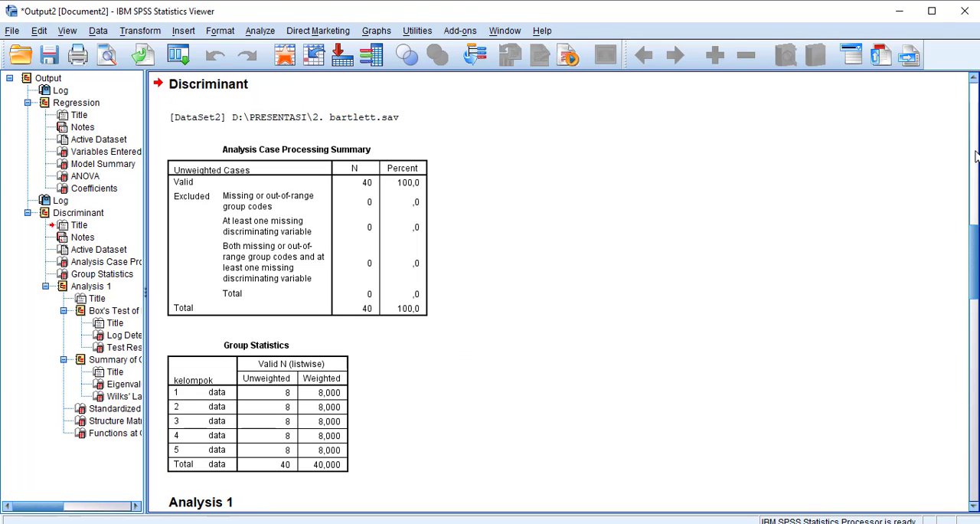
Examine the Box's M test results in the output and compare them with the UJI BARTLETT slide in the LATIHAN SPSS PowerPoint presentation
drag(976, 242, 975, 490)
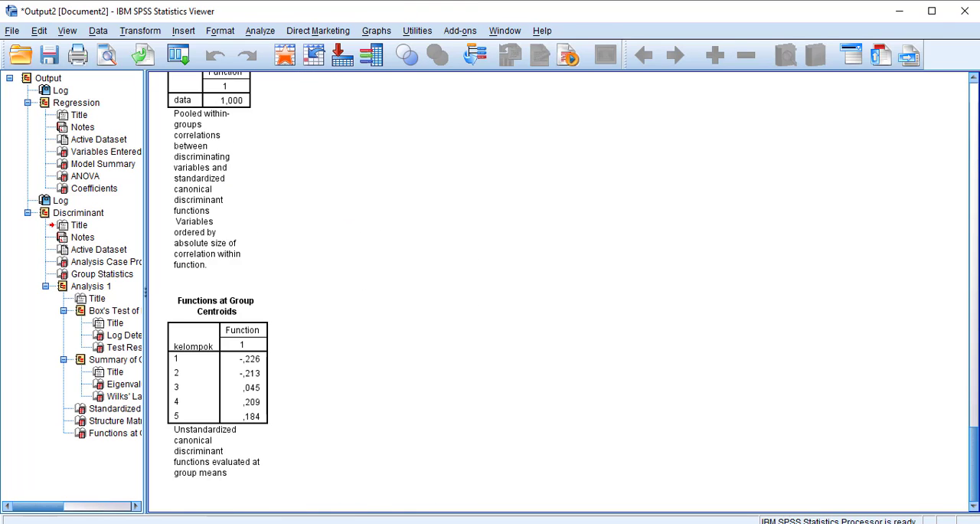
drag(967, 452, 972, 325)
click(276, 337)
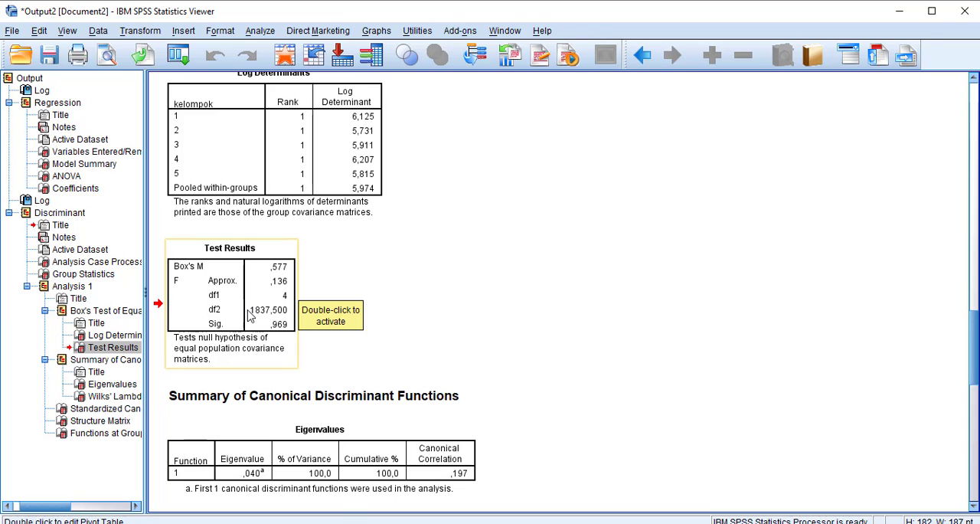
click(301, 523)
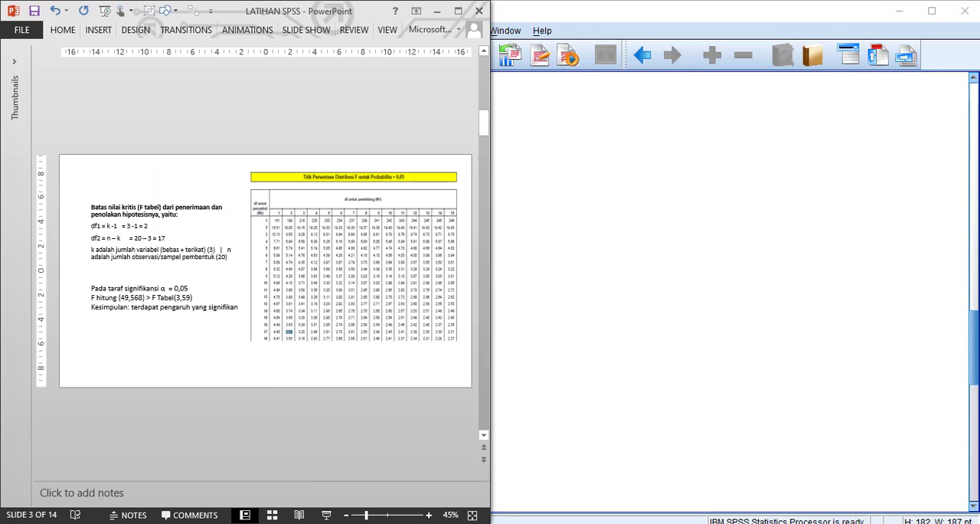
key(alt+Tab)
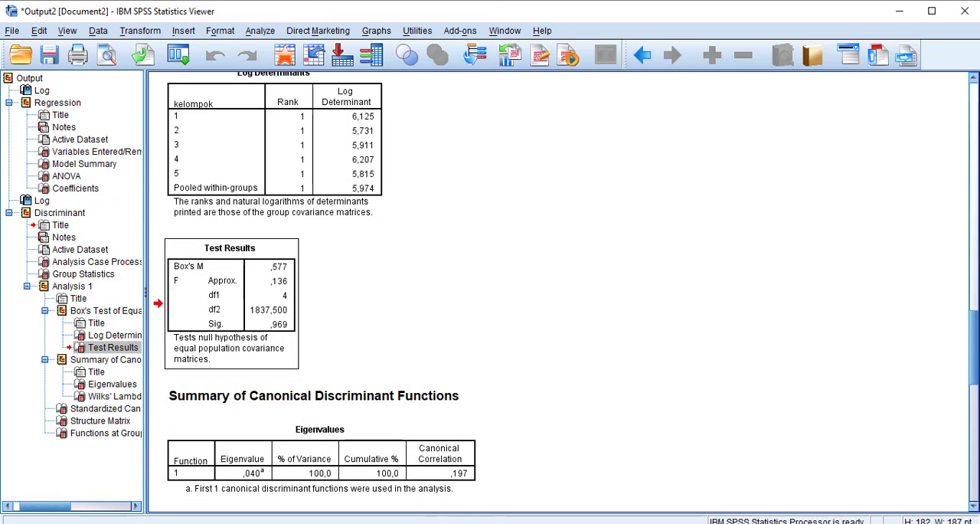
key(alt+Tab)
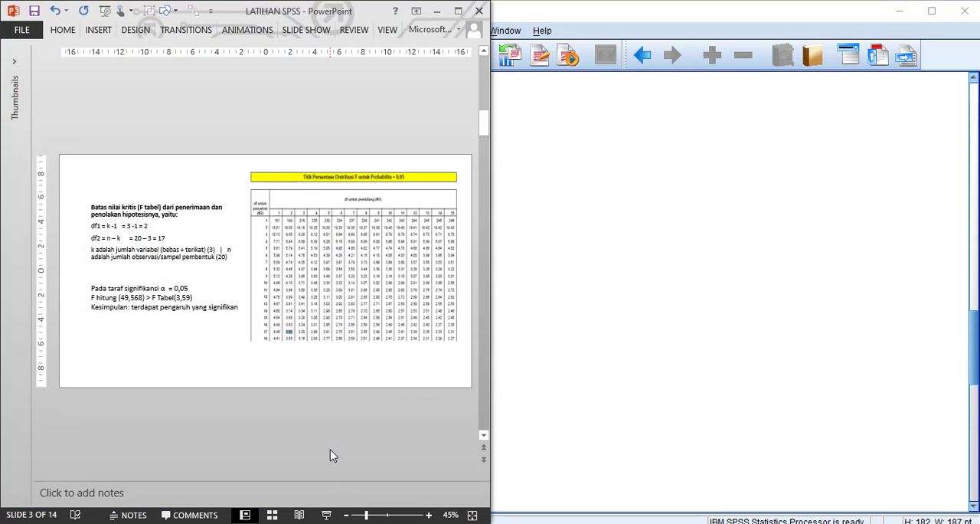
scroll(330, 450, down, 1)
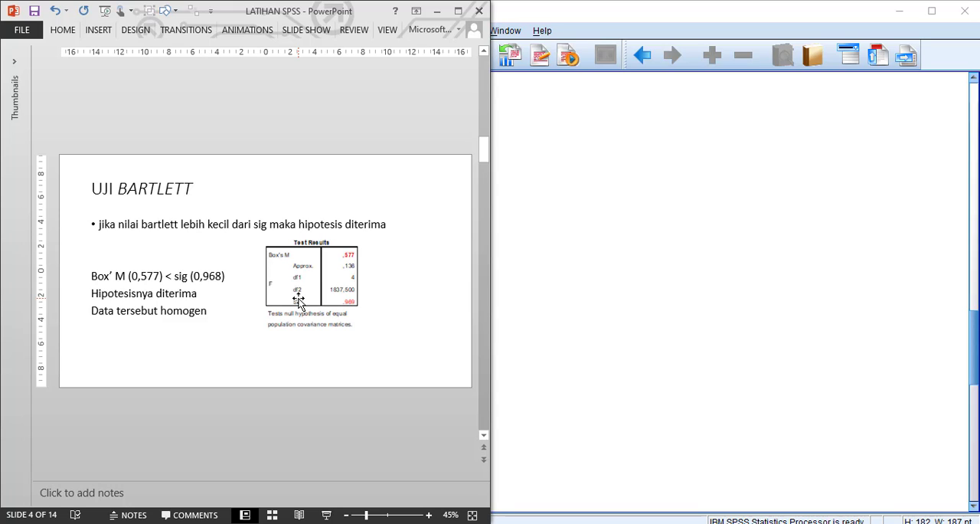
click(602, 224)
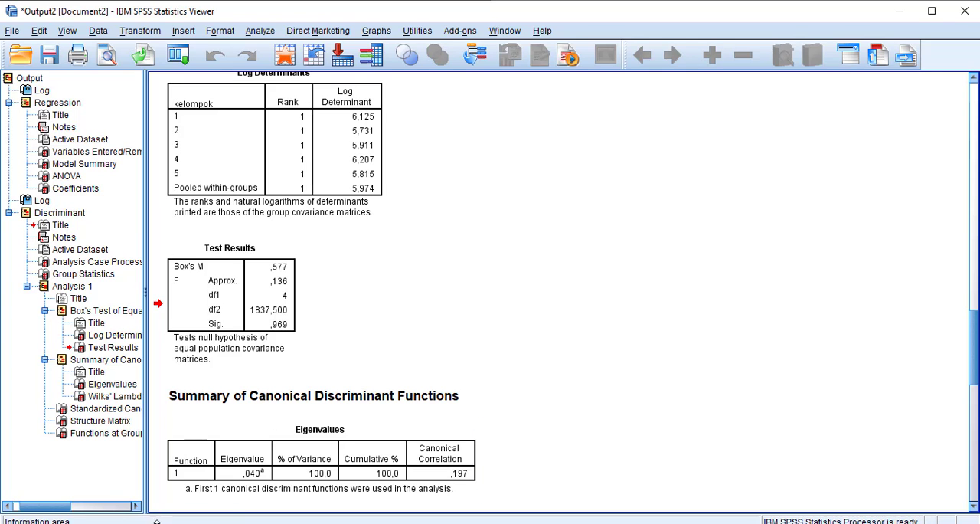
Open the "3. LEVENE OK" data file from the PRESENTASI folder and look through its data rows
click(219, 522)
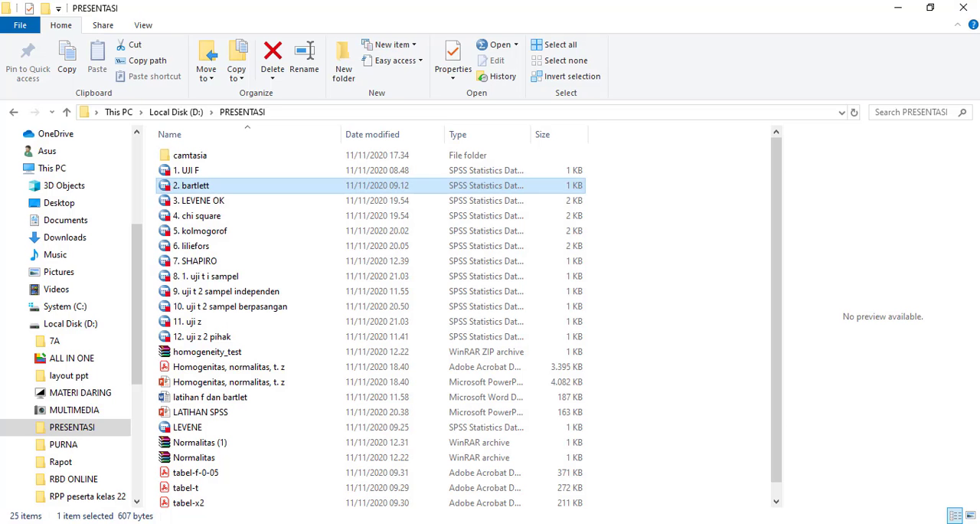
click(234, 207)
double_click(234, 207)
click(235, 202)
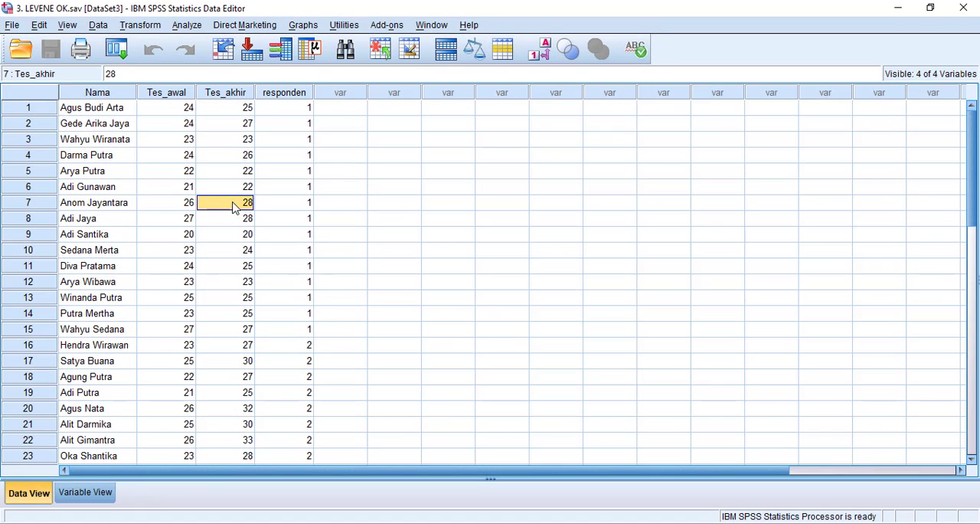
click(432, 193)
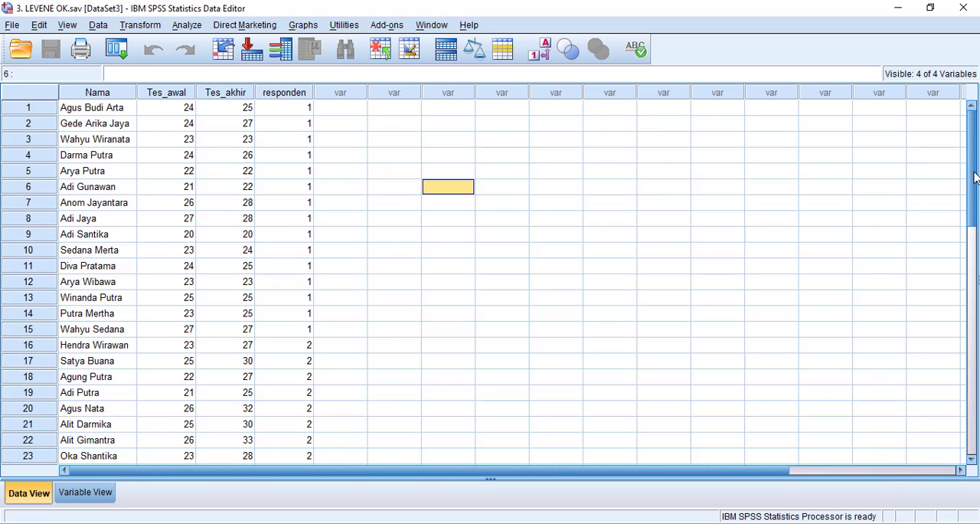
drag(973, 179, 949, 143)
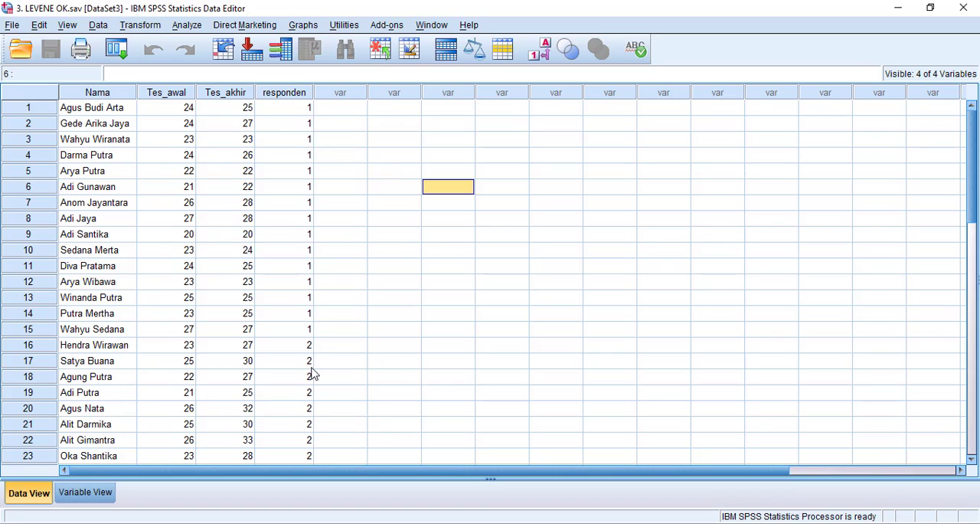
Widen the Values column in the variable definitions and add the value label "kontrol" for value 1 of the responden variable
click(87, 494)
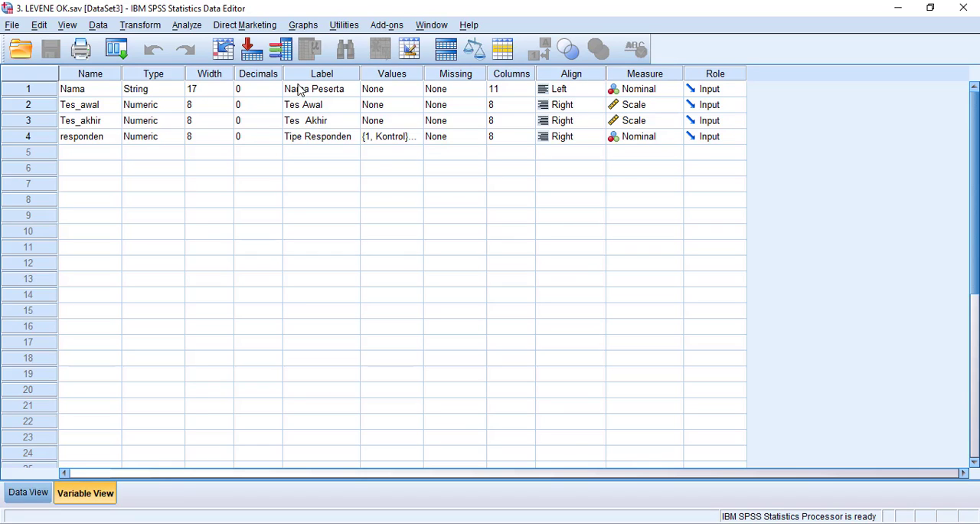
click(318, 136)
drag(424, 73, 467, 73)
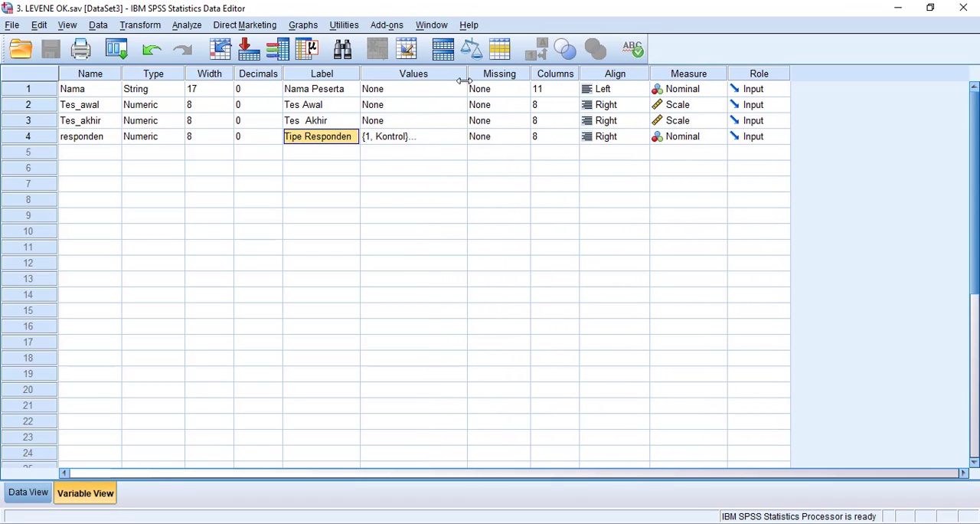
click(407, 138)
click(458, 136)
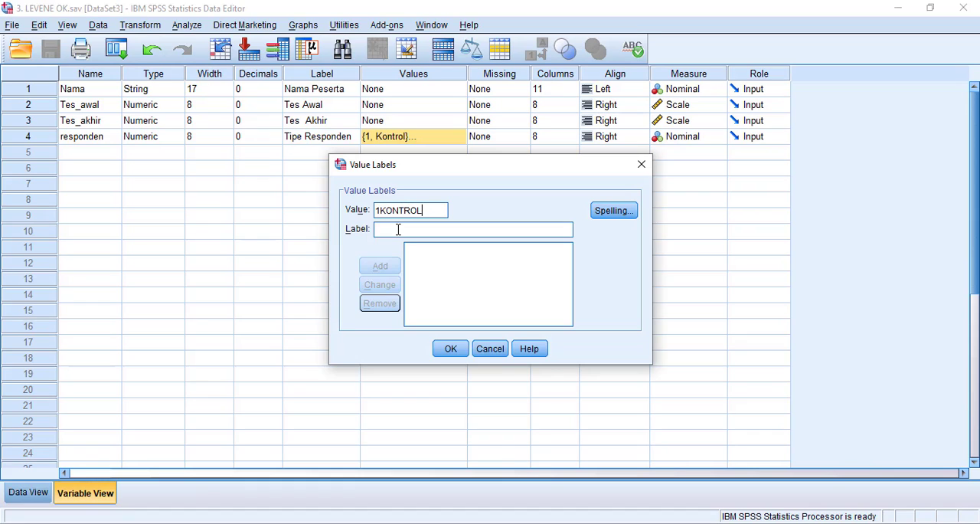
key(BackSpace)
key(BackSpace)
key(BackSpace)
key(BackSpace)
text(kont)
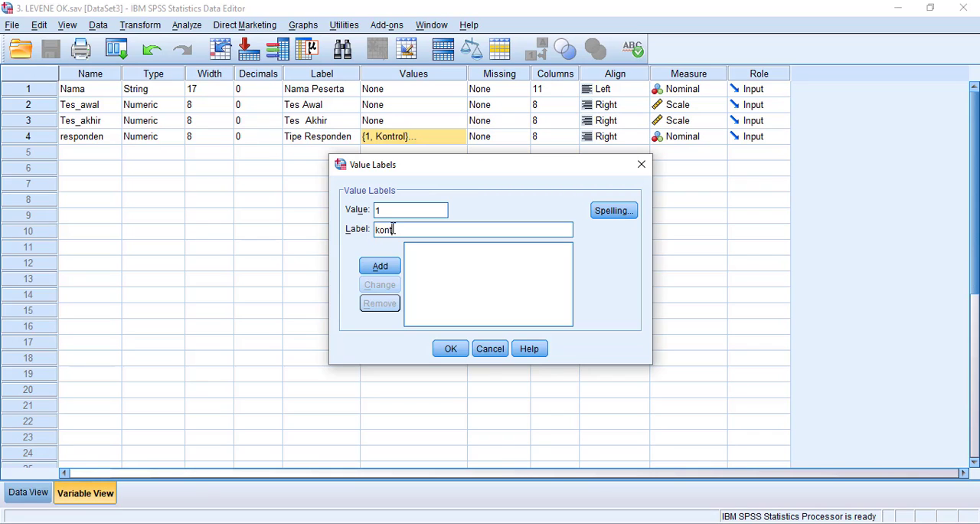
text(rol)
click(379, 265)
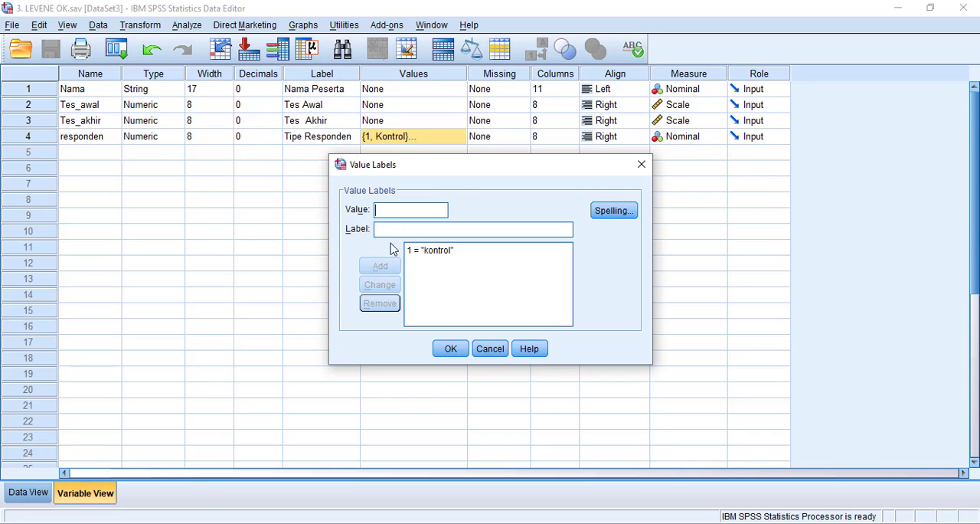
Add the value label "eksperimen" for value 2 of the responden variable and apply the value labels
click(394, 210)
text(2)
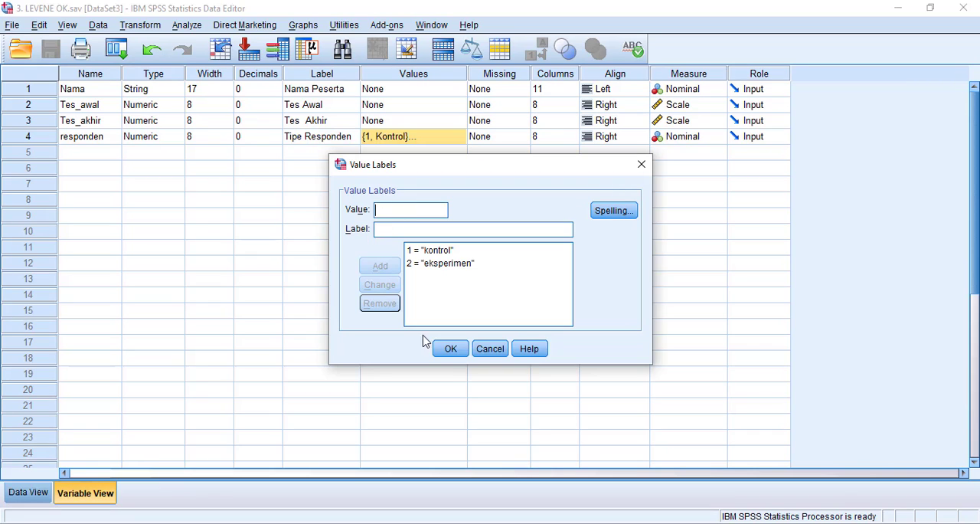
click(450, 348)
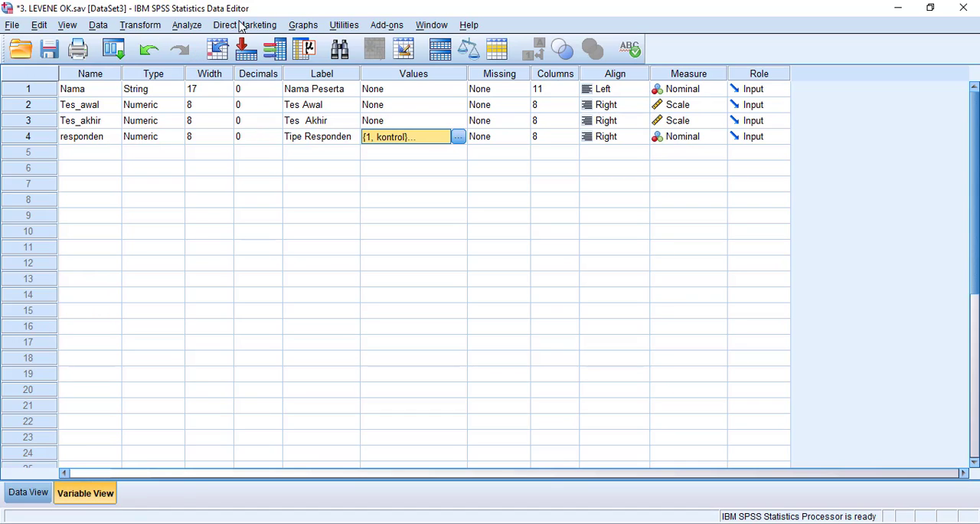
Set up a One-Way ANOVA with Tes Awal and Tes Akhir as dependent variables and Tipe Responden as the factor
click(187, 25)
mouse_move(218, 95)
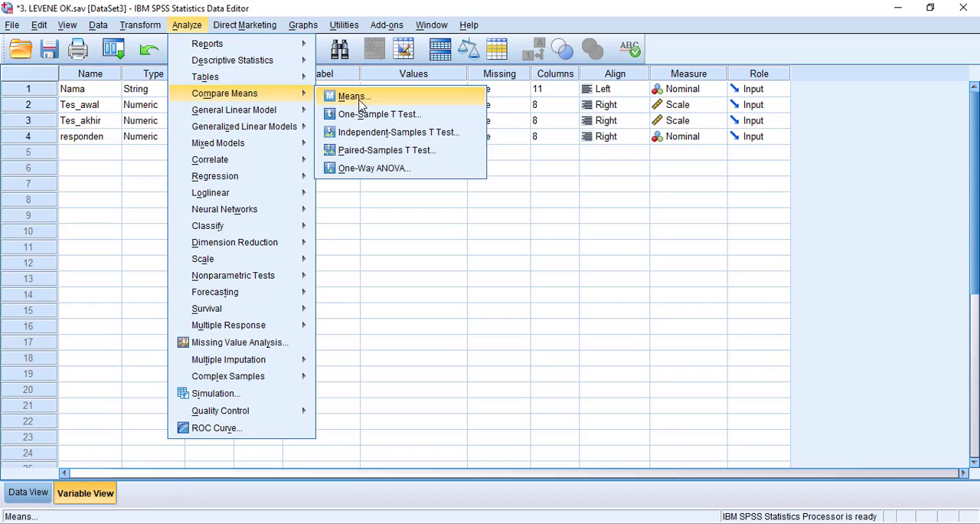
click(375, 169)
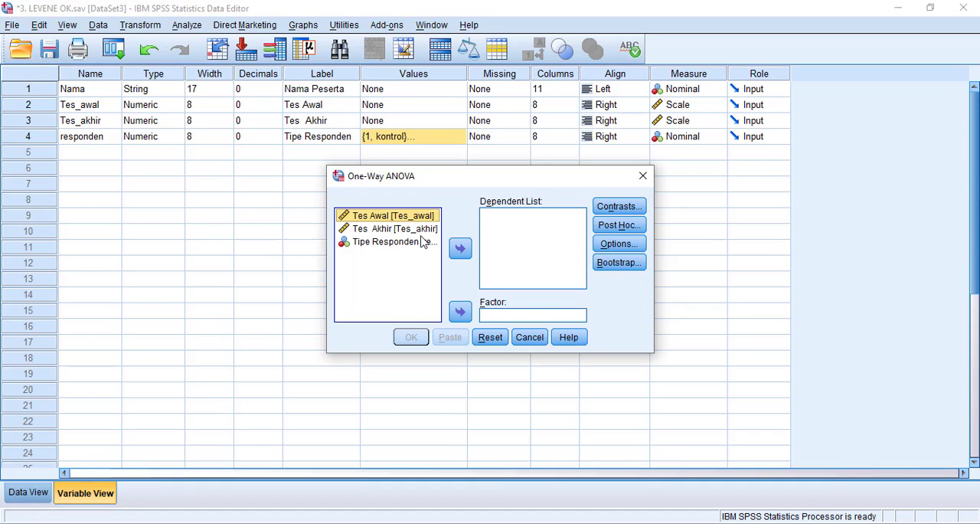
click(459, 248)
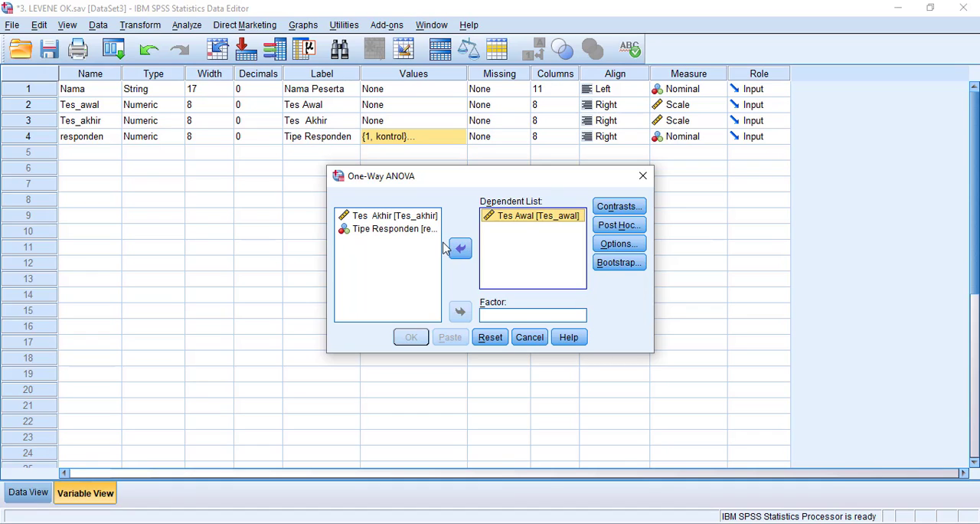
click(387, 220)
click(460, 248)
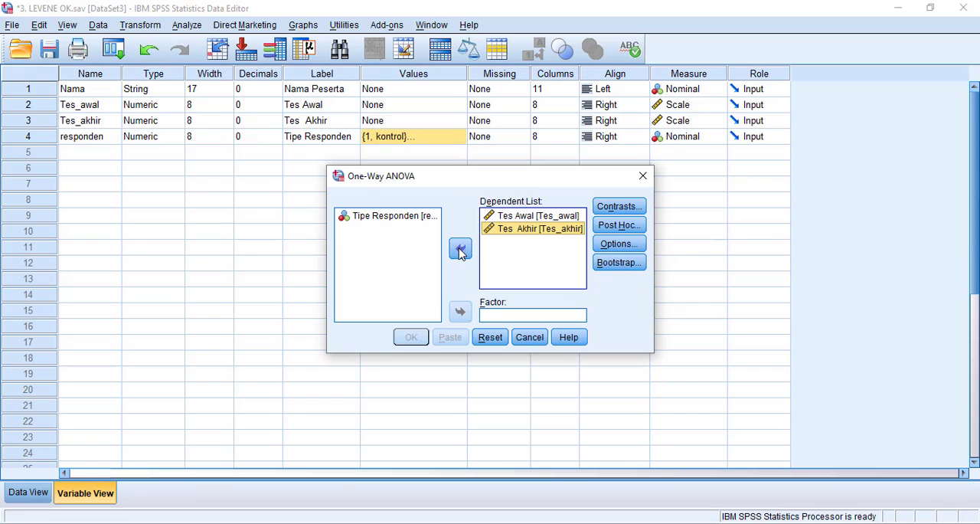
click(406, 219)
click(460, 313)
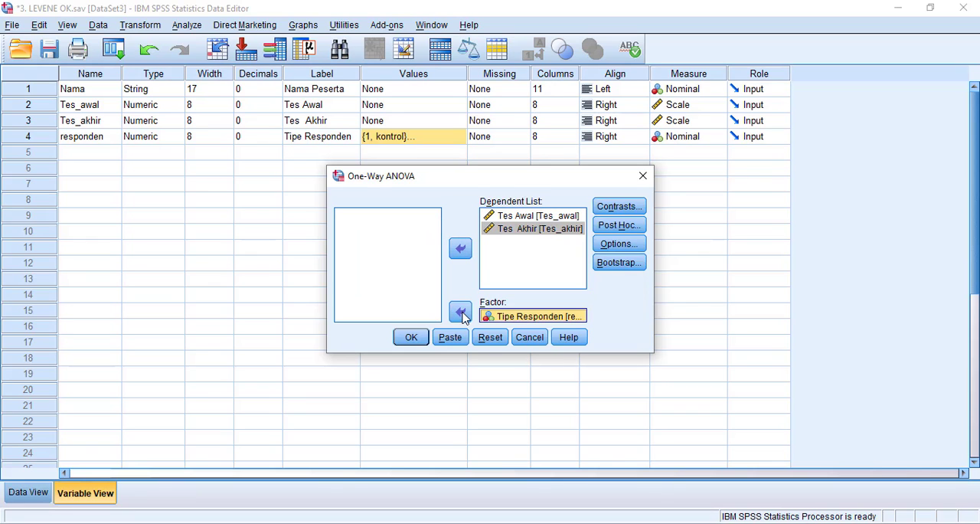
Include the homogeneity of variance test in the One-Way ANOVA and run the analysis
click(618, 243)
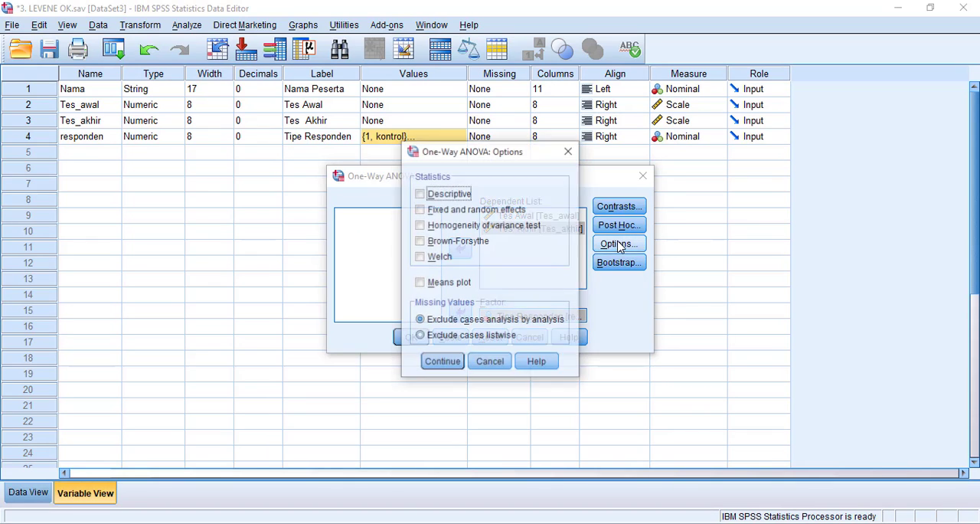
click(434, 226)
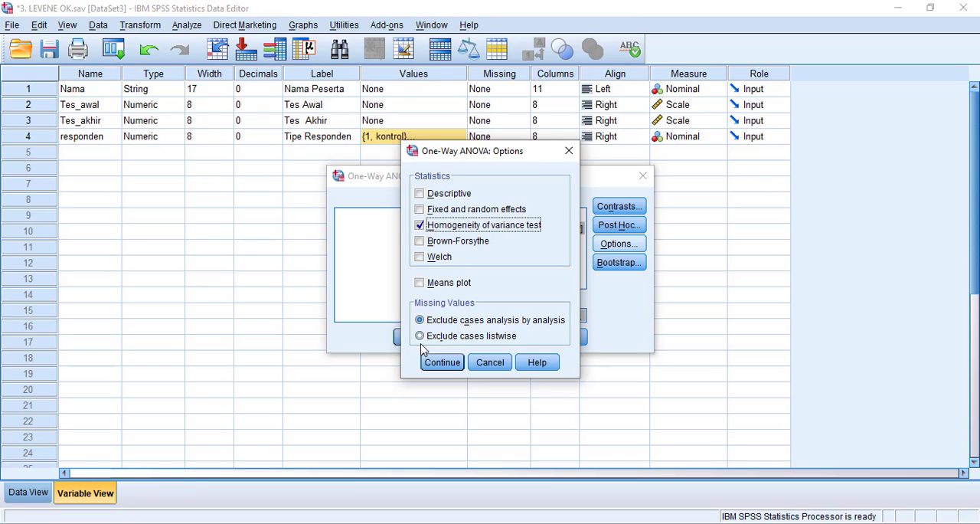
click(437, 365)
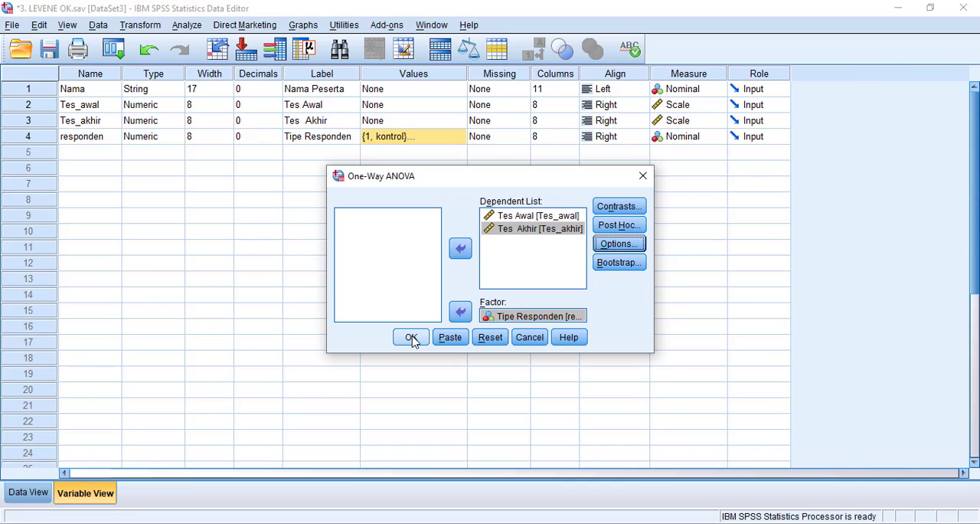
click(411, 337)
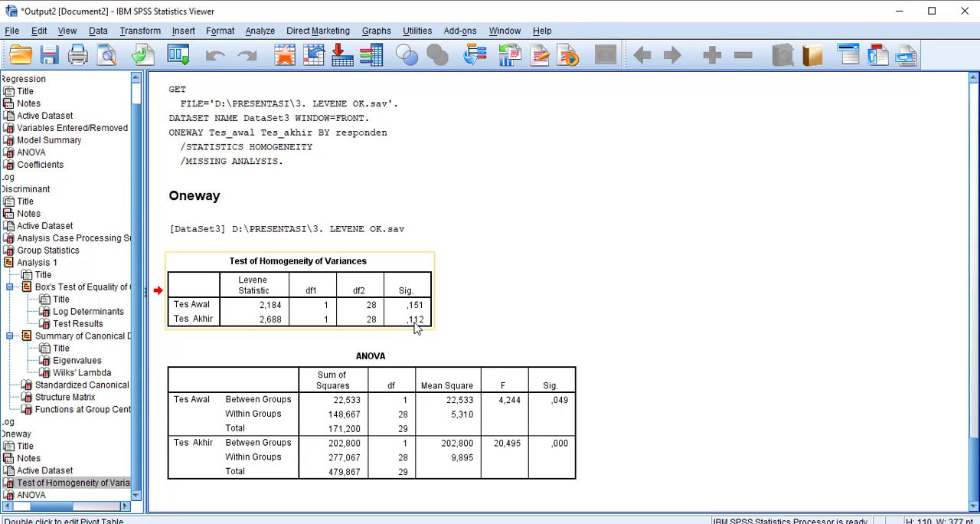
Examine the Test of Homogeneity of Variances table and switch to the LATIHAN SPSS PowerPoint presentation, moving on from the UJI BARTLETT slide
click(425, 324)
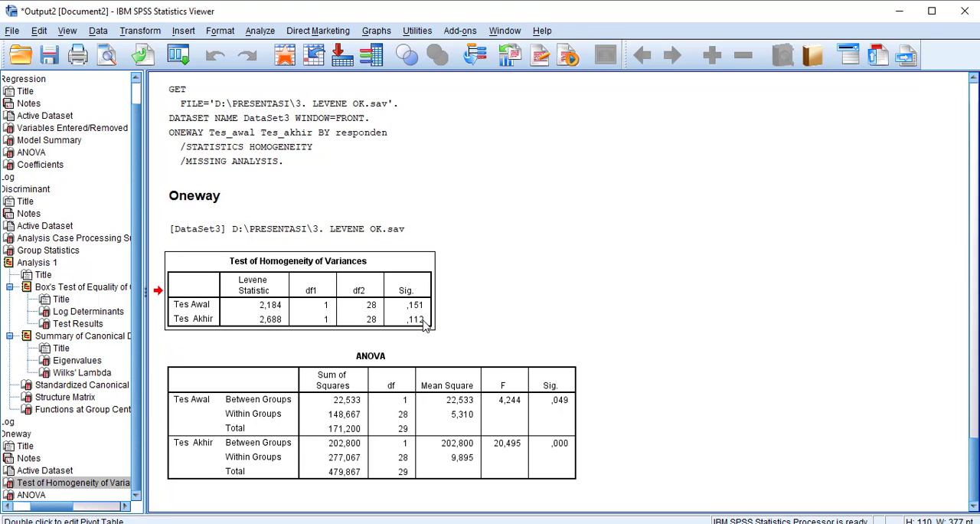
right_click(425, 325)
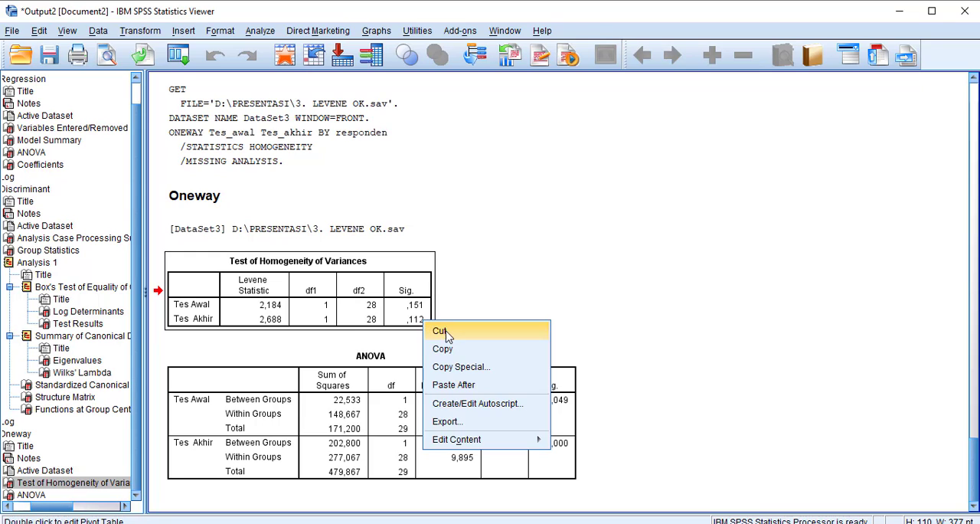
click(547, 285)
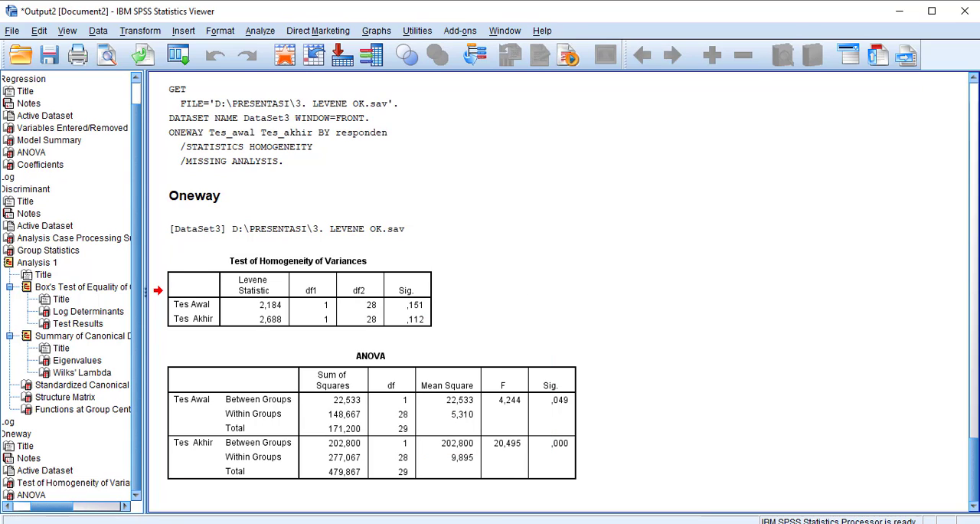
key(alt+Tab)
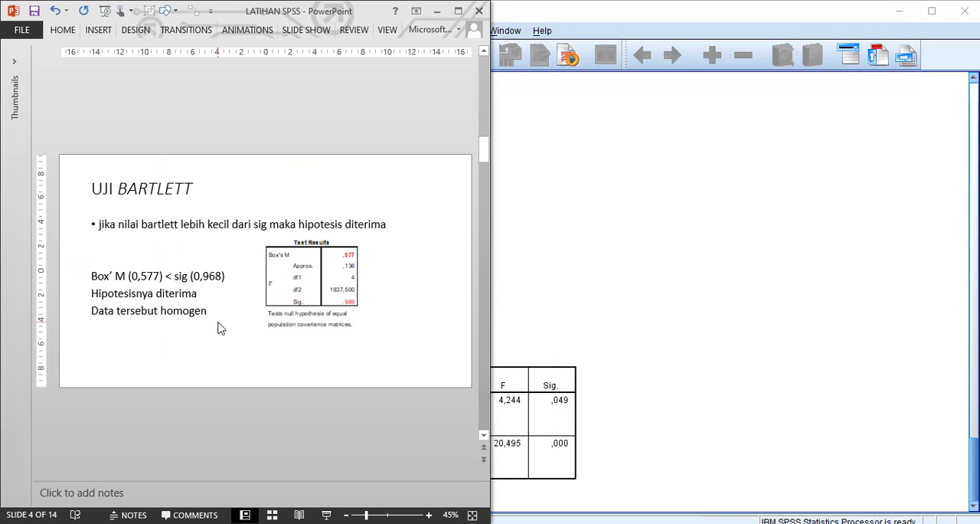
scroll(218, 327, down, 1)
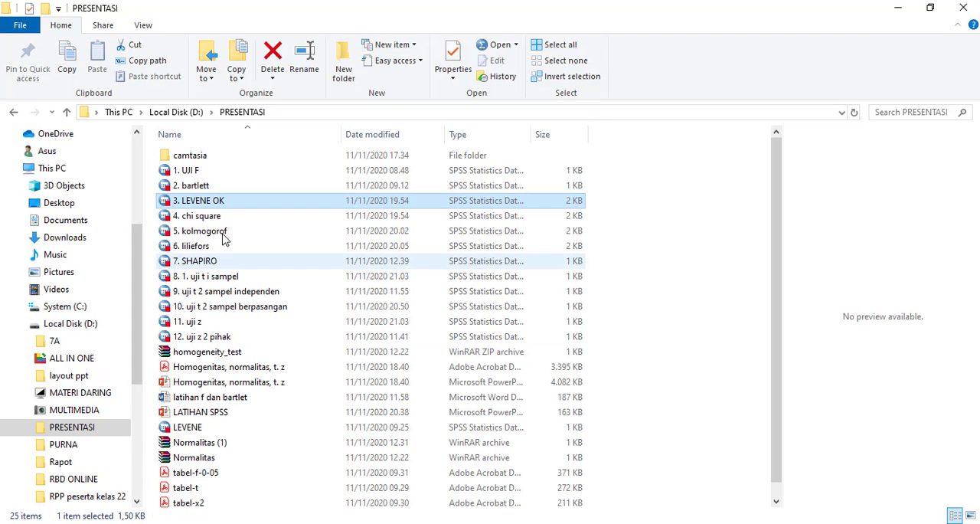
Open the "4. chi square" data file from the PRESENTASI folder and look at its data rows and variable definitions
double_click(226, 221)
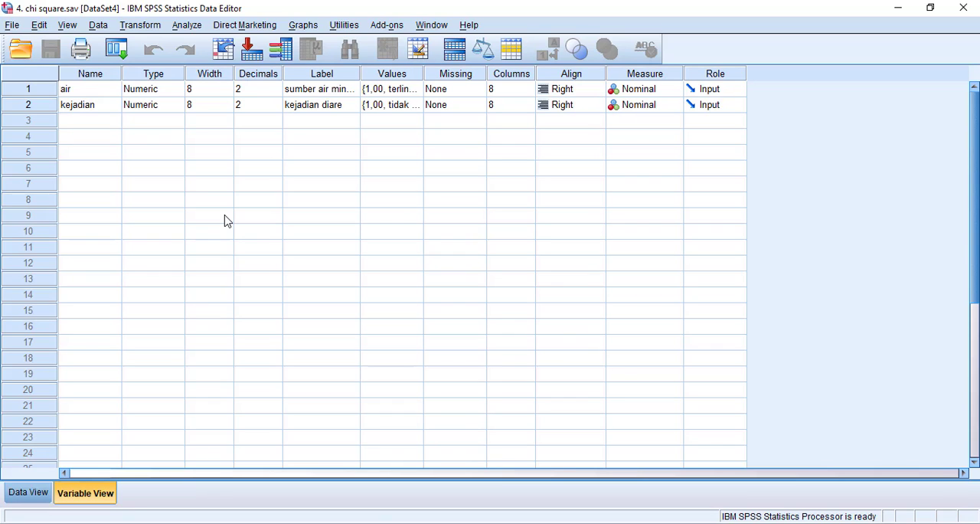
click(29, 496)
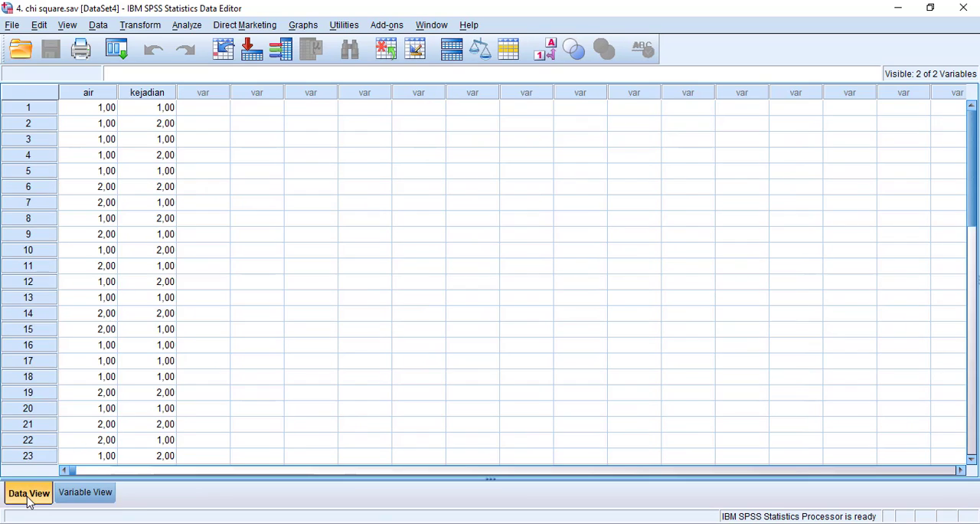
click(85, 493)
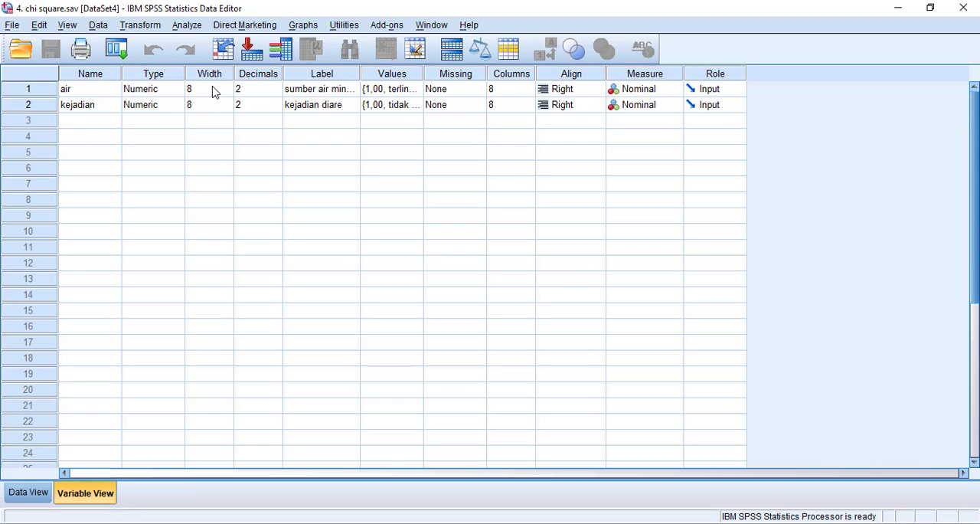
click(97, 94)
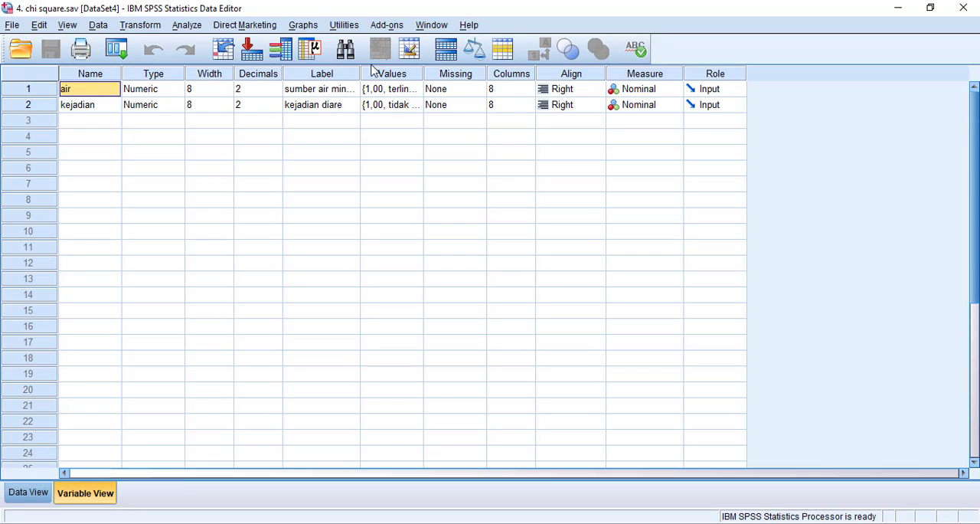
Widen the Label and Values columns in the variable definitions so their full entries can be read
drag(361, 73, 418, 73)
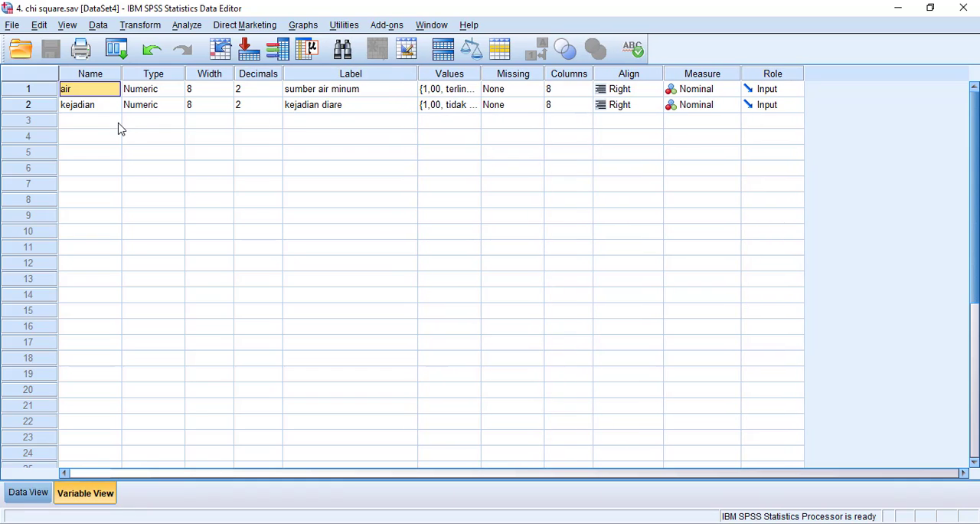
click(334, 105)
click(451, 90)
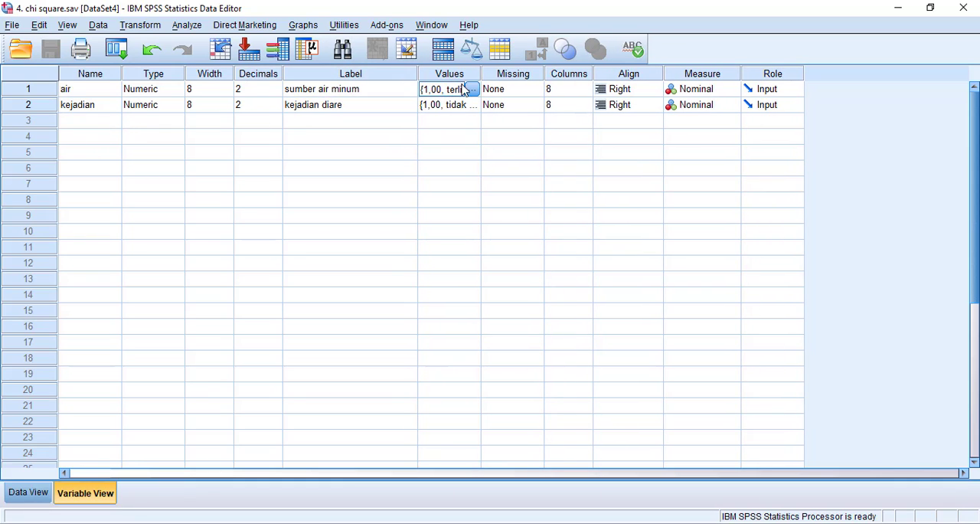
drag(481, 74, 539, 74)
Review the value labels defined for the air and kejadian variables without changing them
click(533, 90)
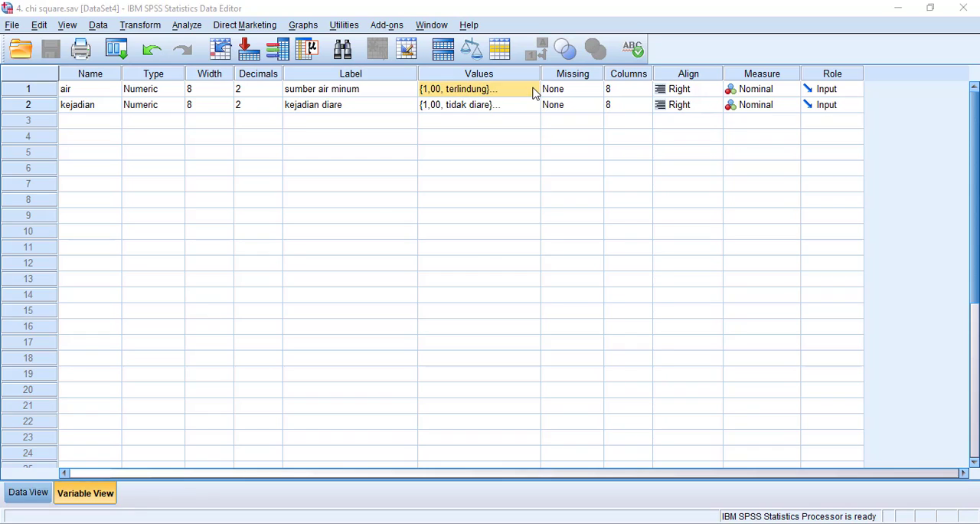
click(534, 90)
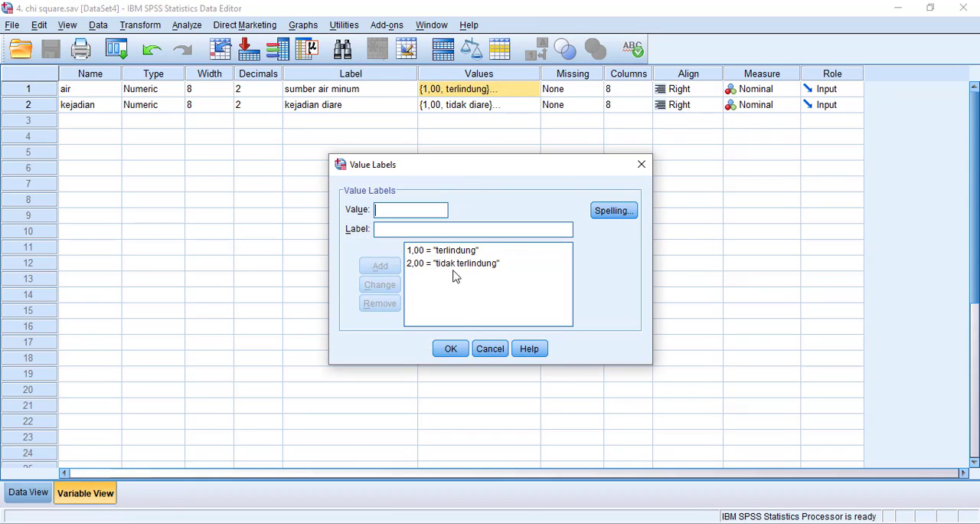
click(641, 164)
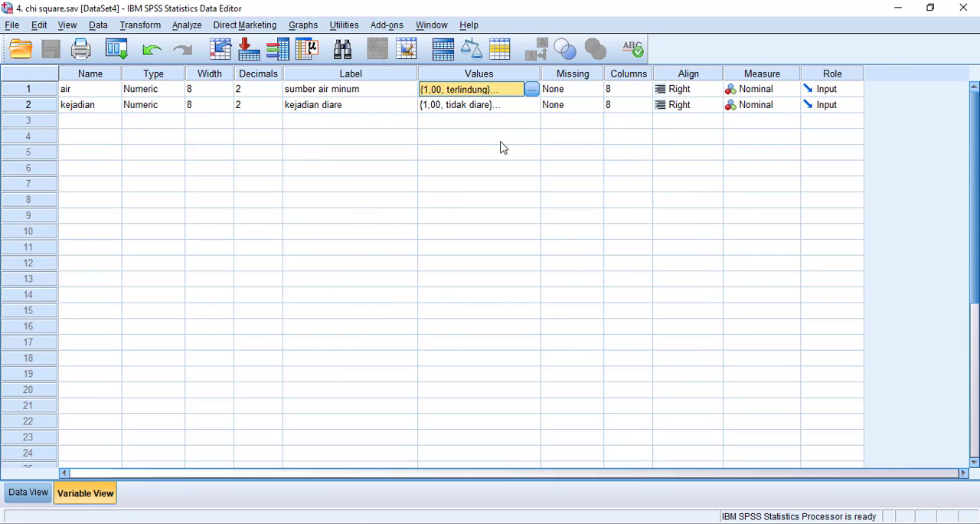
click(526, 105)
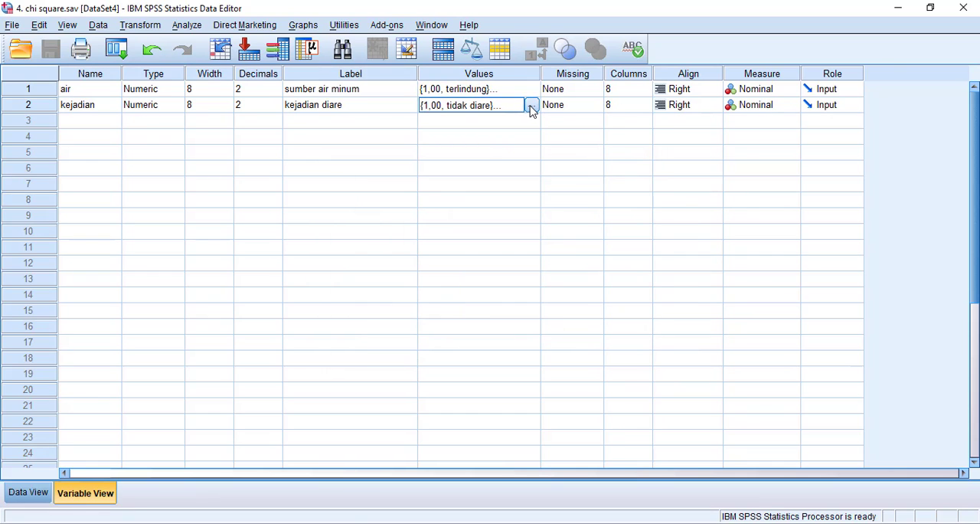
click(532, 107)
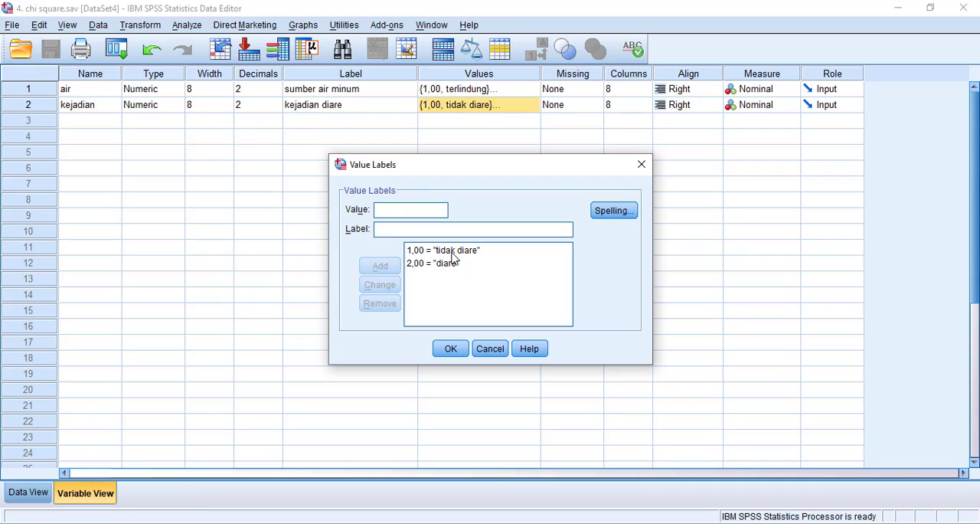
click(641, 166)
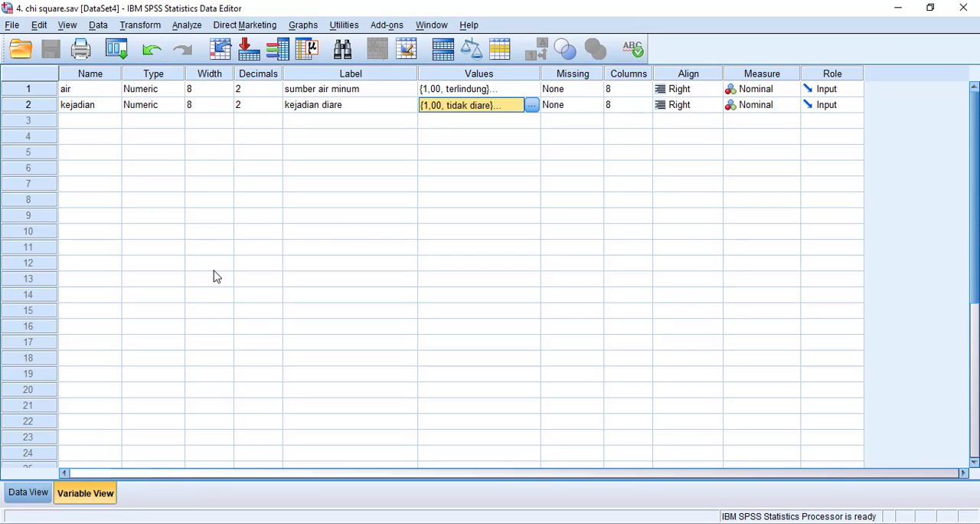
Set up a Crosstabs analysis with sumber air minum as the row variable and kejadian diare as the column variable
click(28, 493)
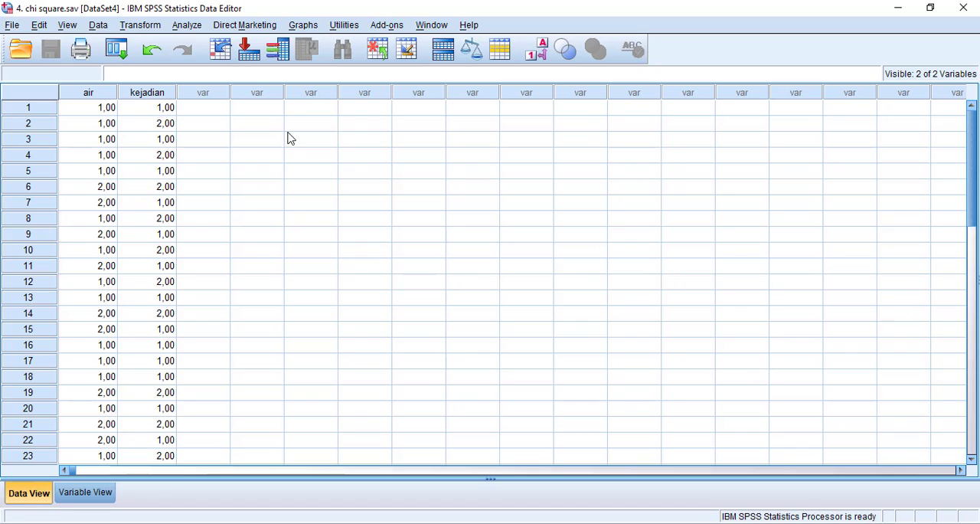
click(187, 25)
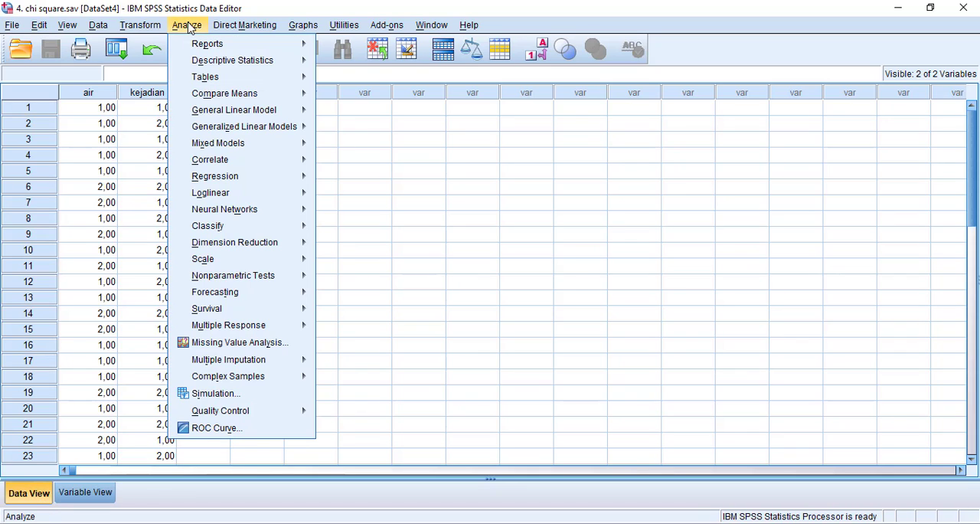
mouse_move(201, 64)
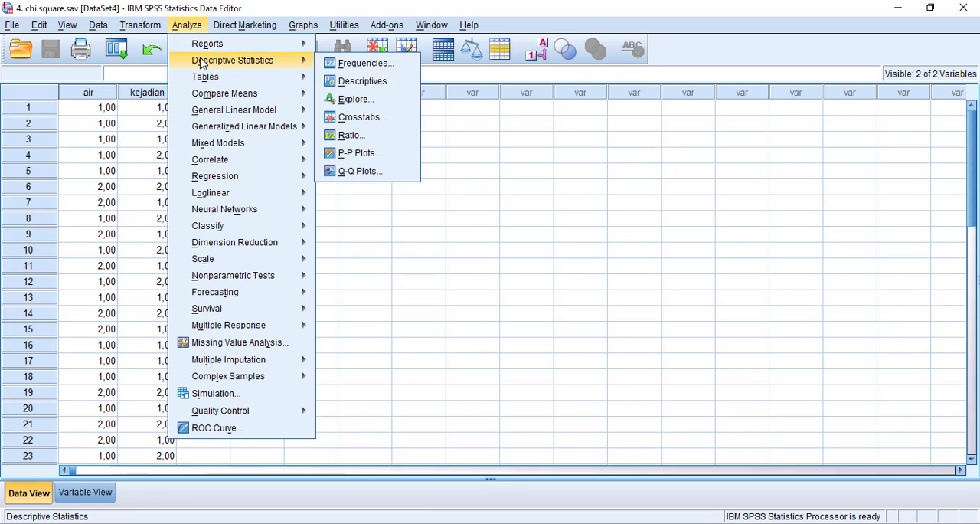
click(366, 119)
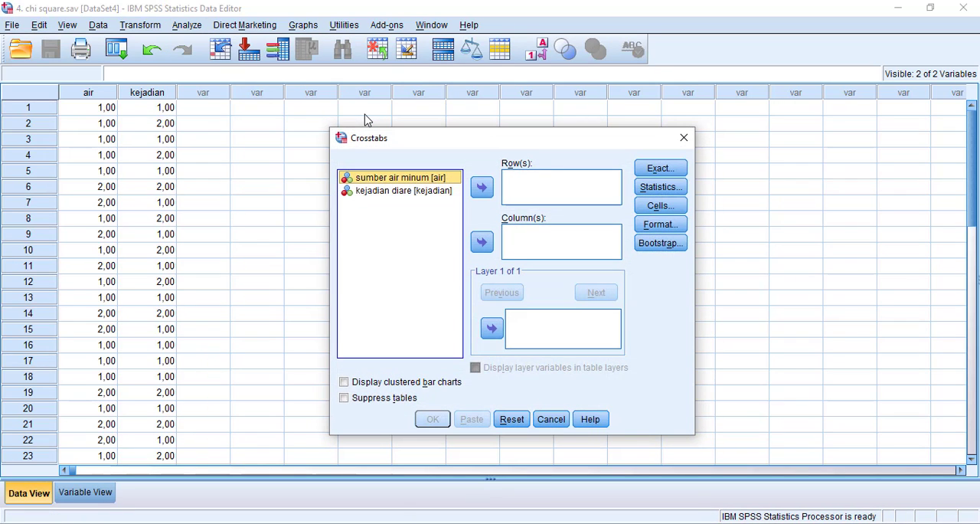
click(481, 188)
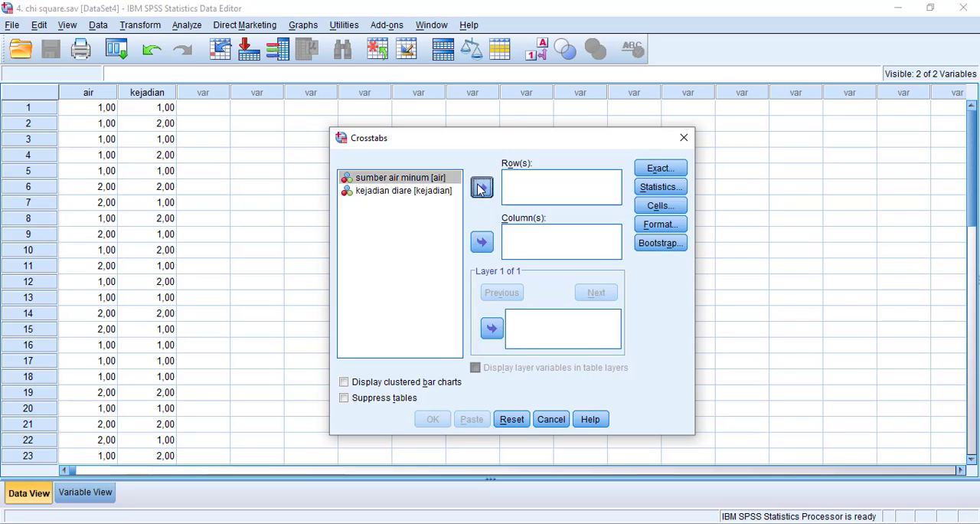
click(399, 181)
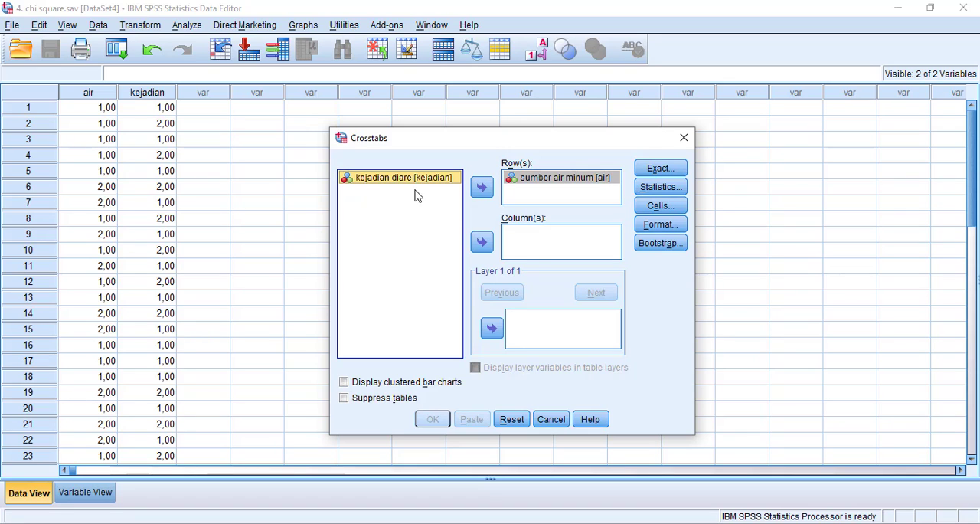
click(481, 245)
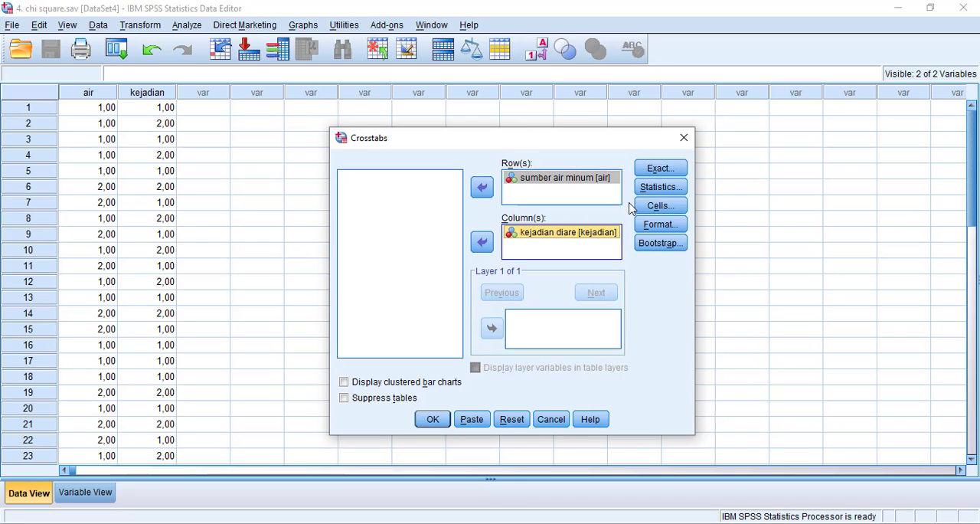
Include the Chi-square statistic in the Crosstabs analysis and run it
click(650, 191)
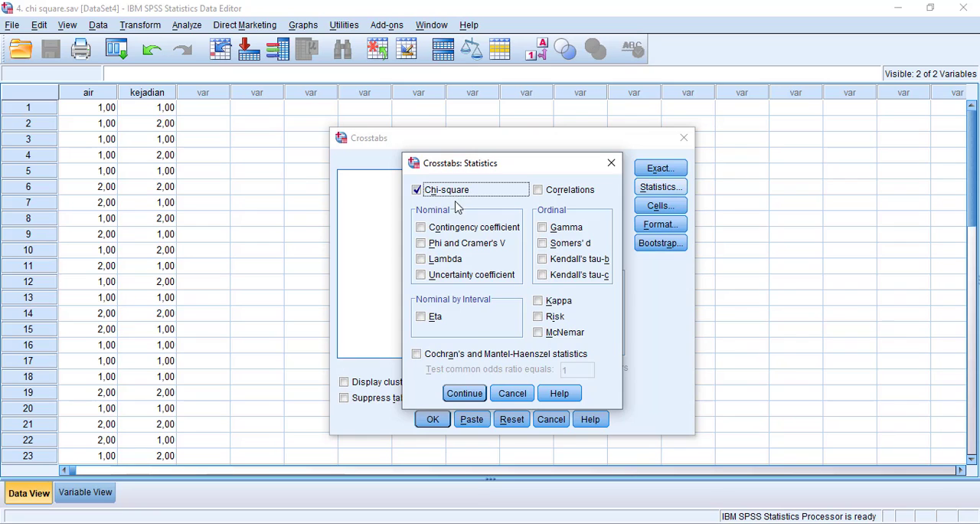
click(452, 393)
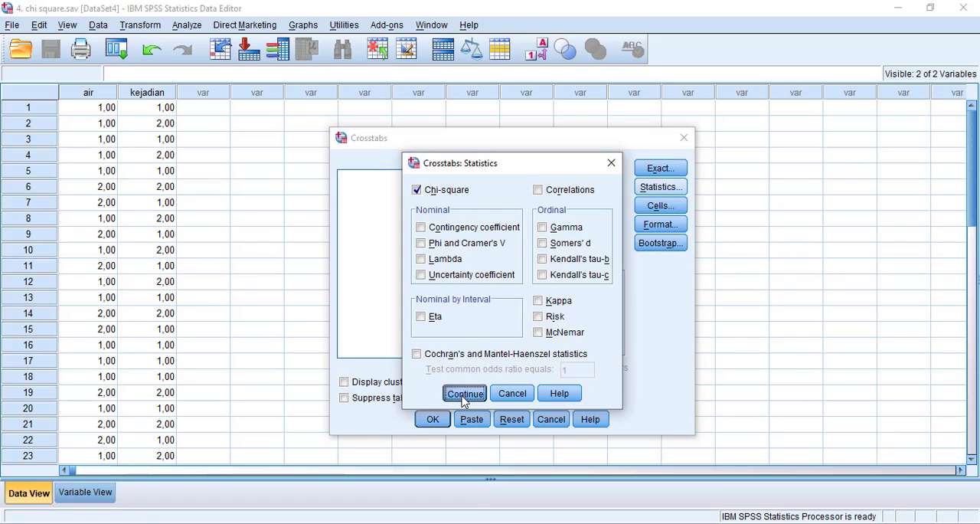
click(433, 421)
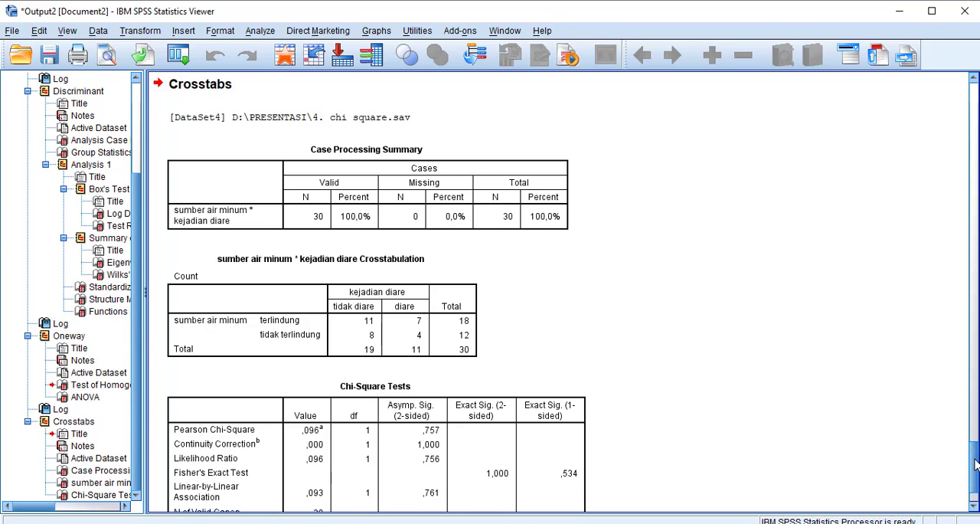
Examine the Chi-Square Tests table at the end of the Crosstabs output
drag(975, 461, 976, 480)
click(496, 438)
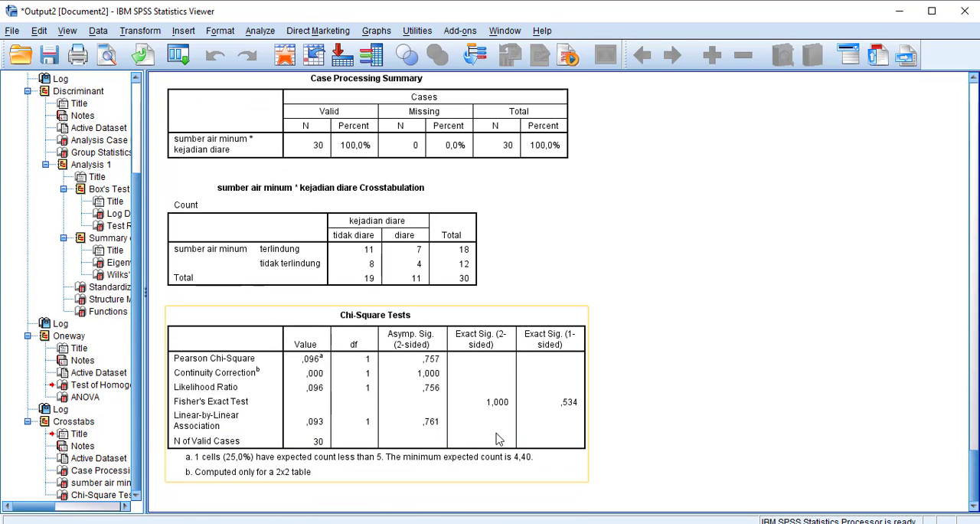
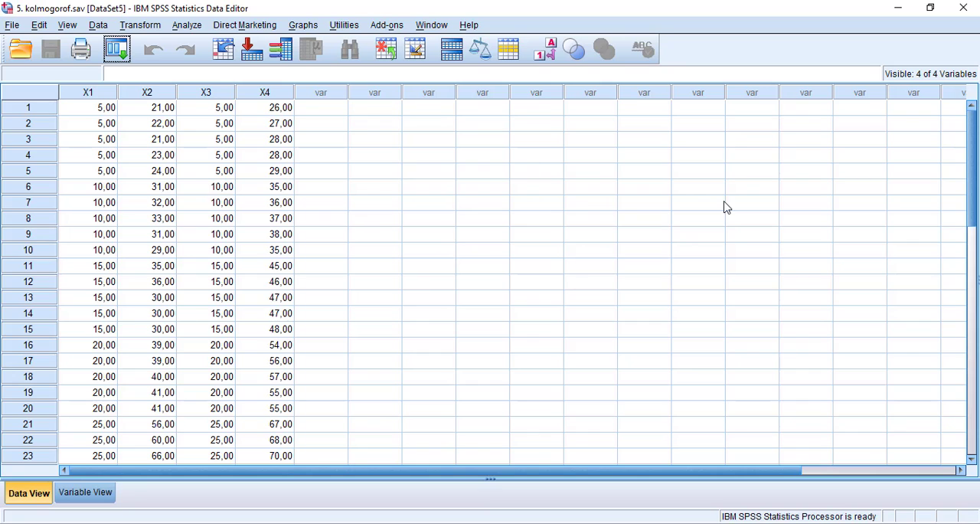
Review the variable definitions of the kolmogorof data, widening the Label column to read the full labels, and return to the data
drag(969, 172, 930, 62)
click(86, 493)
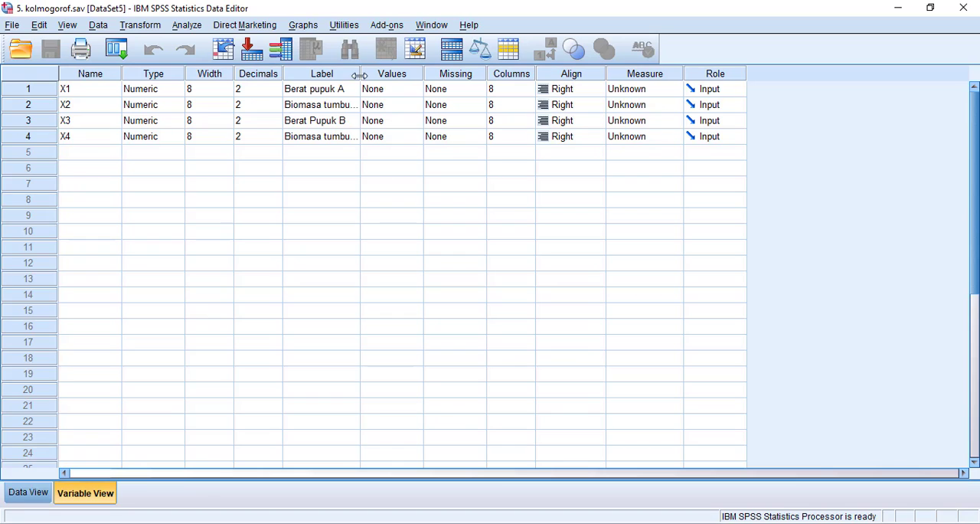
drag(362, 72, 407, 72)
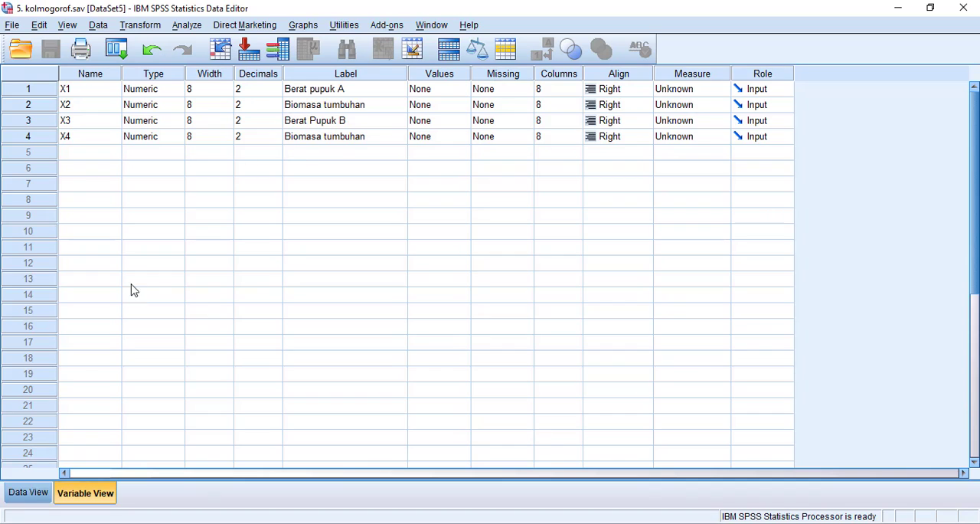
click(31, 493)
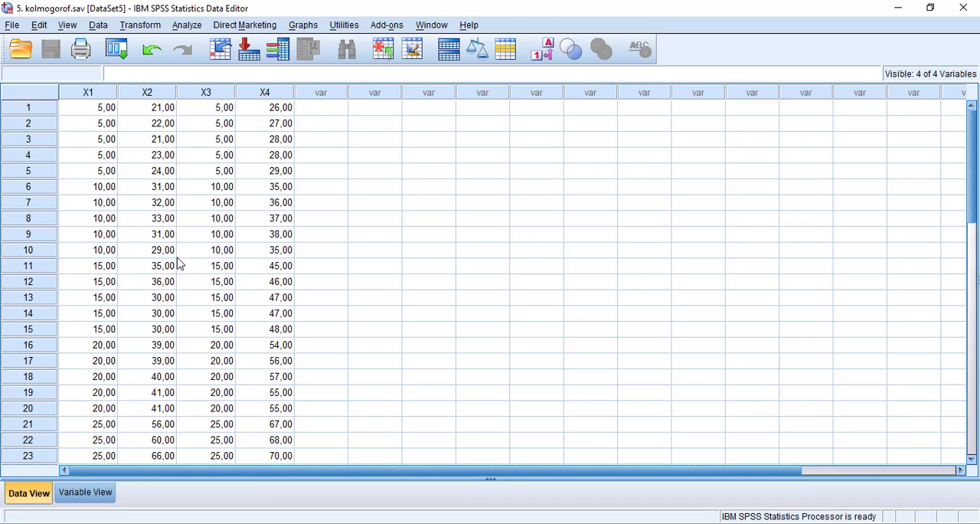
Set up a legacy One-Sample Kolmogorov-Smirnov test with Berat pupuk A, Berat Pupuk B and both Biomasa tumbuhan variables as test variables
click(196, 26)
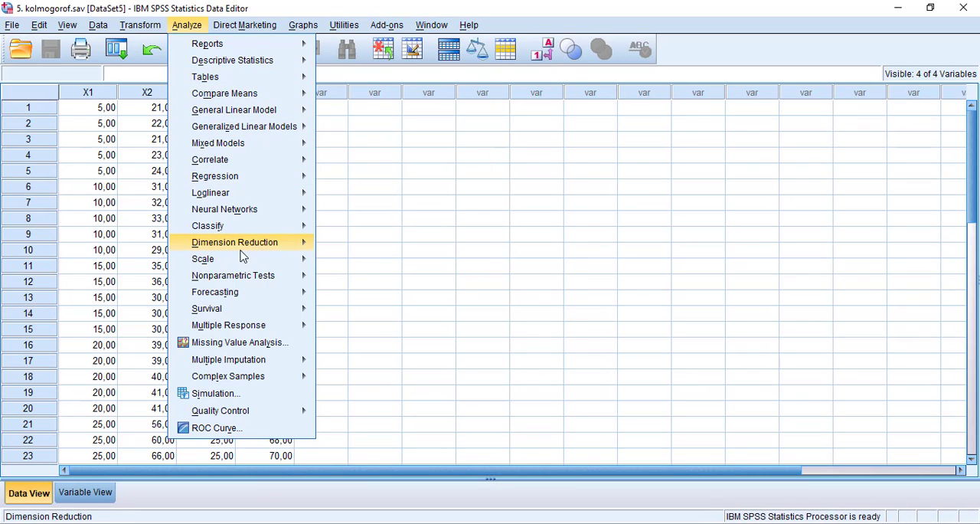
mouse_move(247, 282)
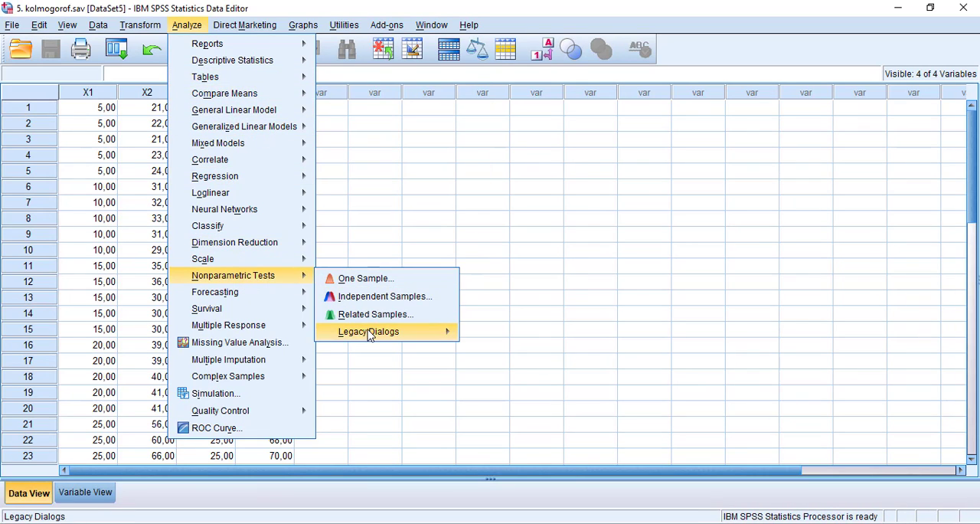
mouse_move(370, 331)
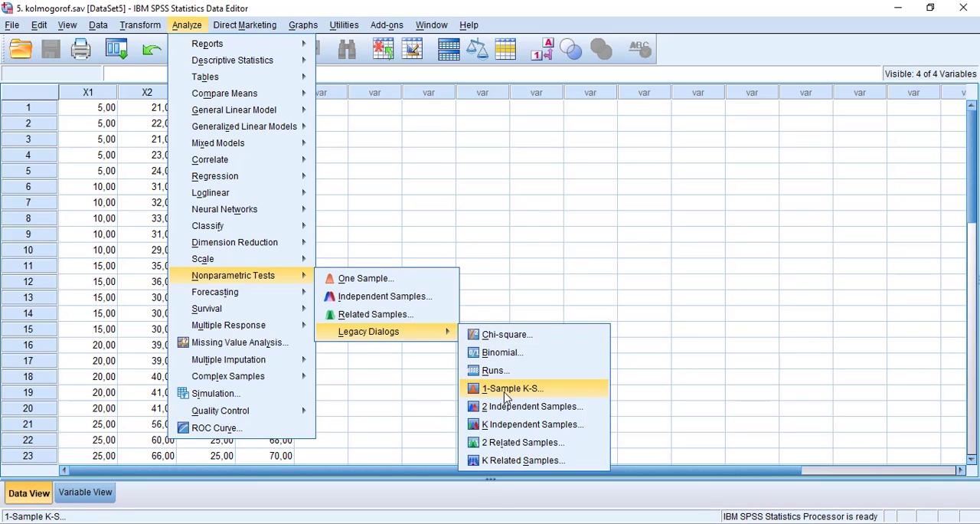
click(506, 388)
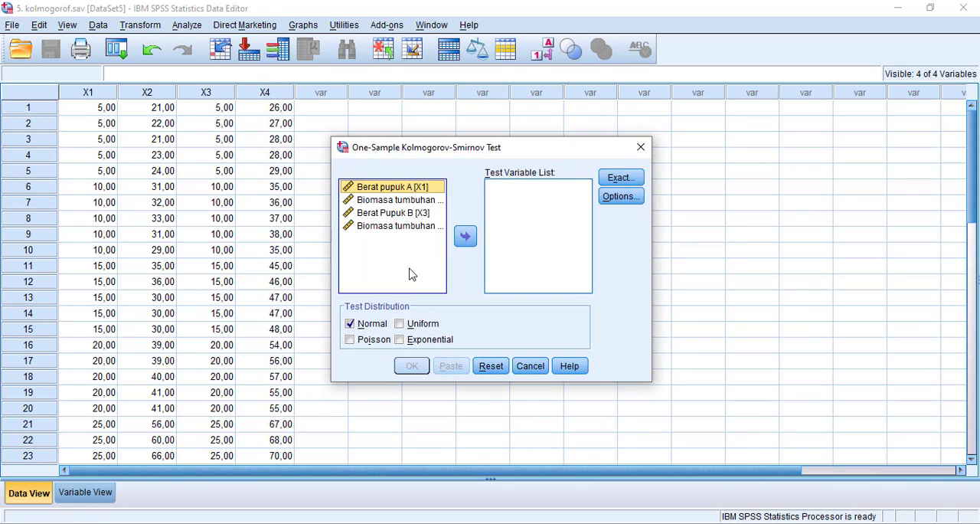
click(465, 238)
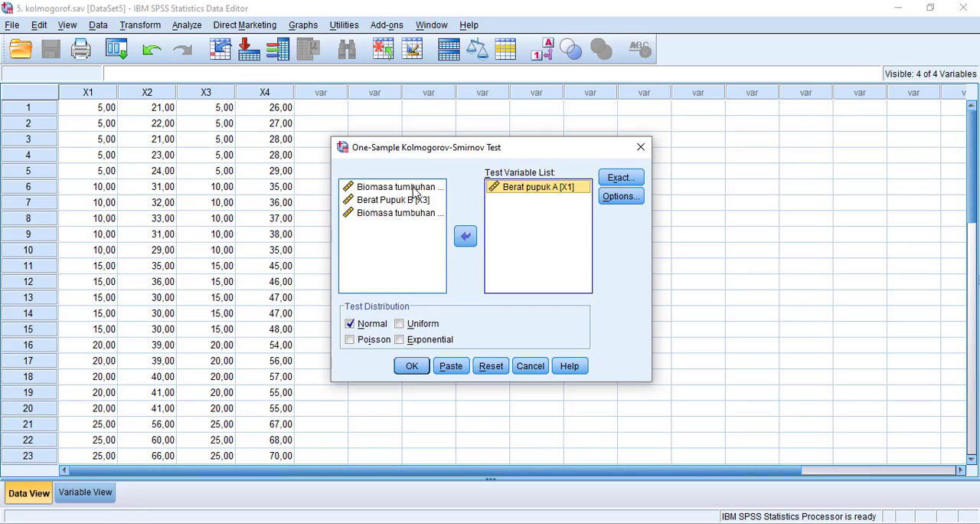
click(416, 187)
click(463, 239)
click(423, 187)
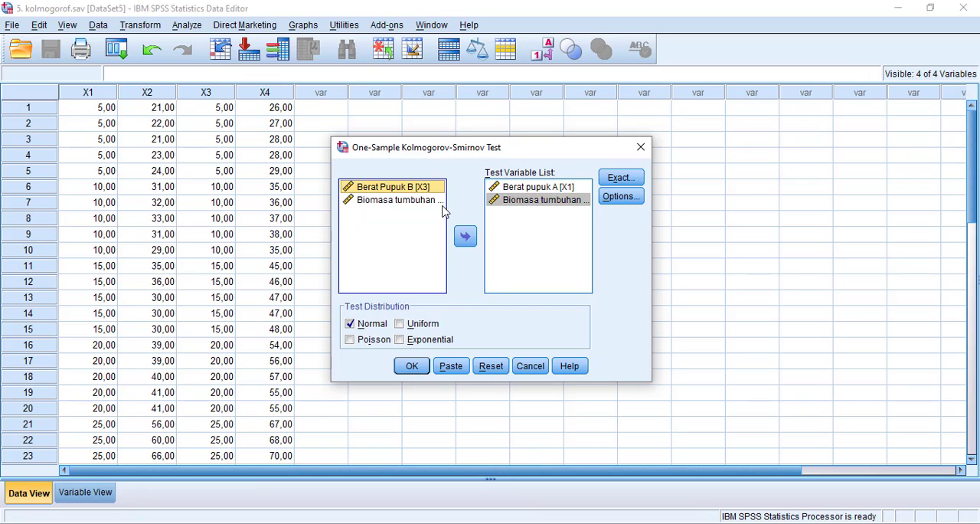
click(464, 236)
click(425, 188)
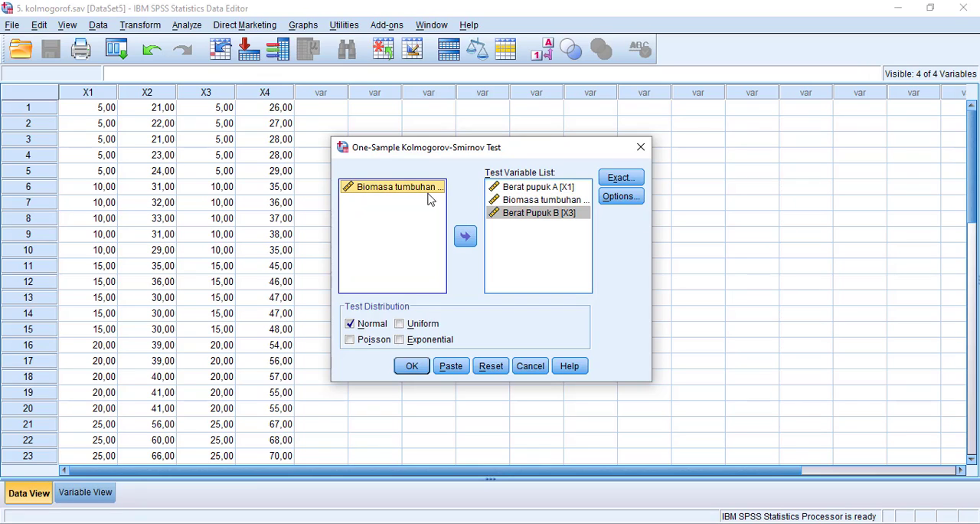
click(469, 241)
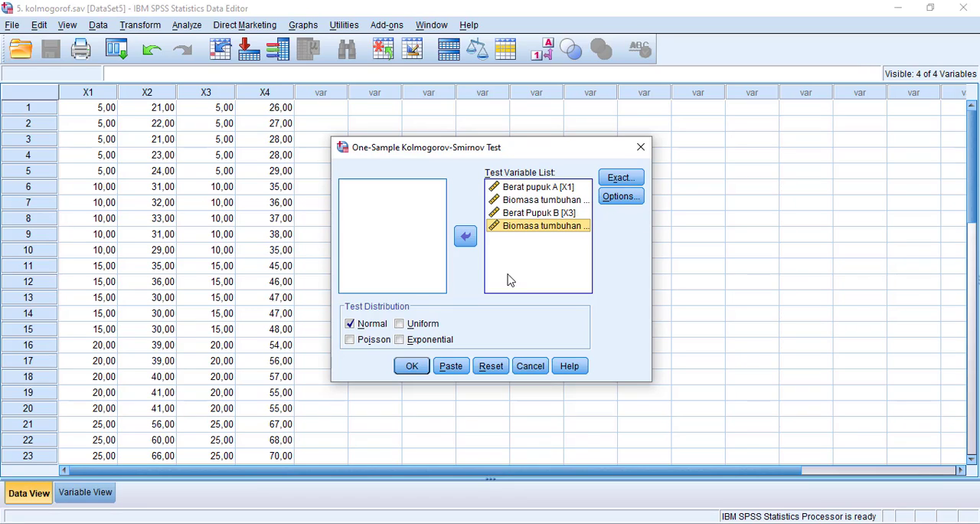
Check the Kolmogorov-Smirnov test's statistics and missing-value options without changing them, and run the test against the Normal distribution
click(624, 197)
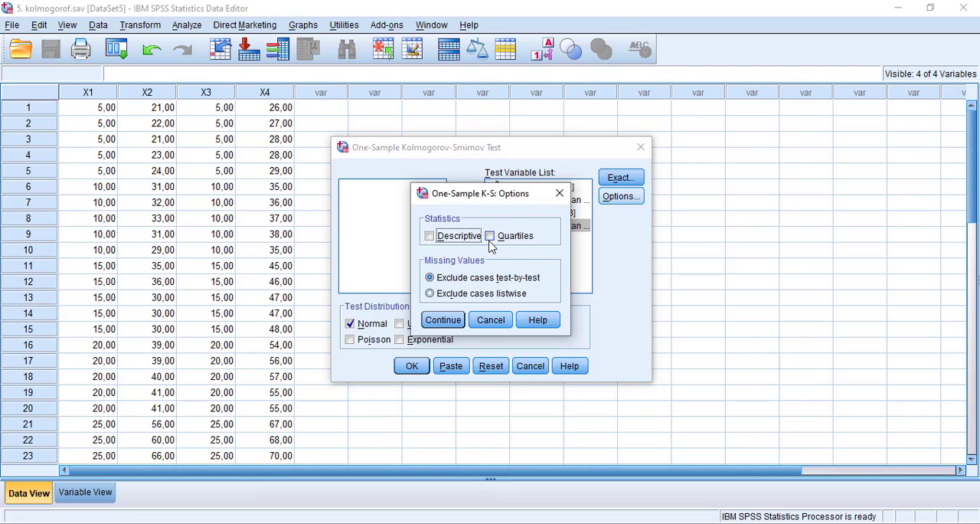
click(560, 193)
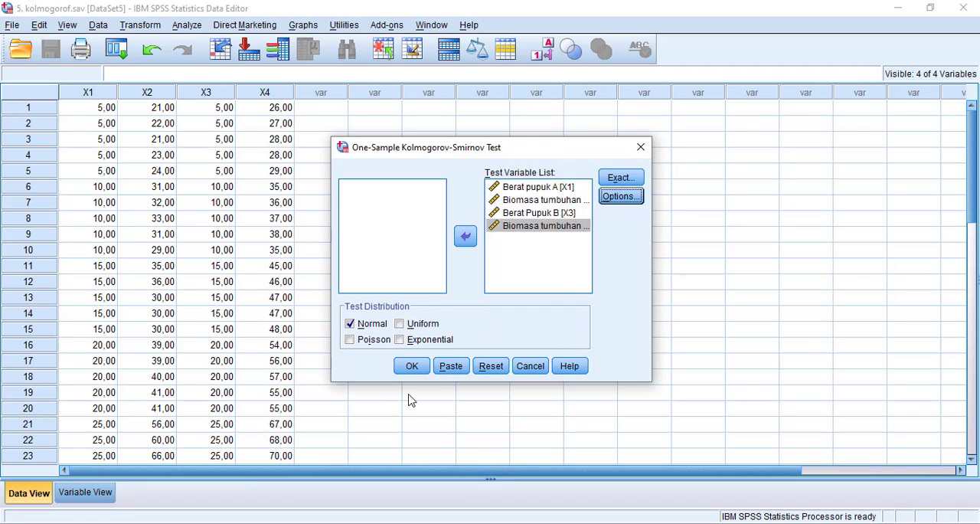
click(410, 367)
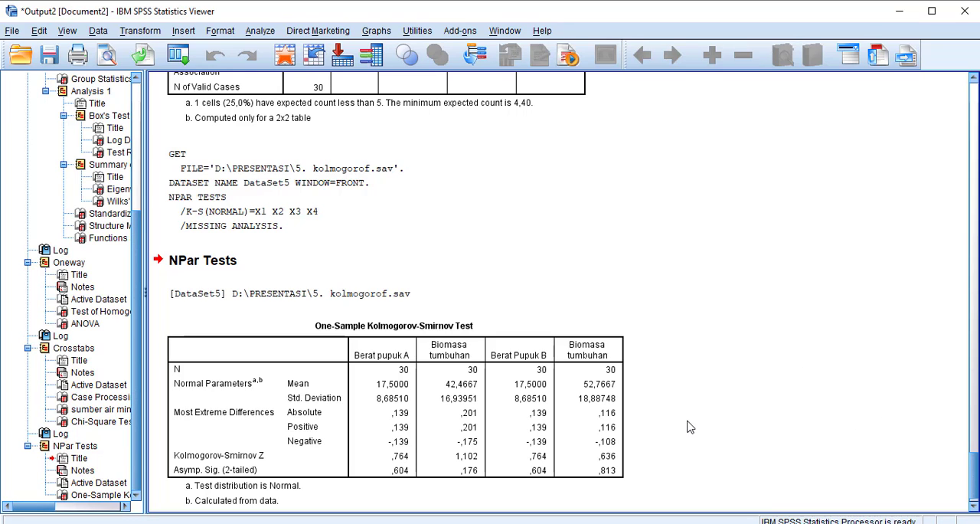
Switch to the PowerPoint slide show to read the Kolmogorov-Smirnov decision rule for interpreting the output table, and leave the show
click(600, 415)
click(574, 406)
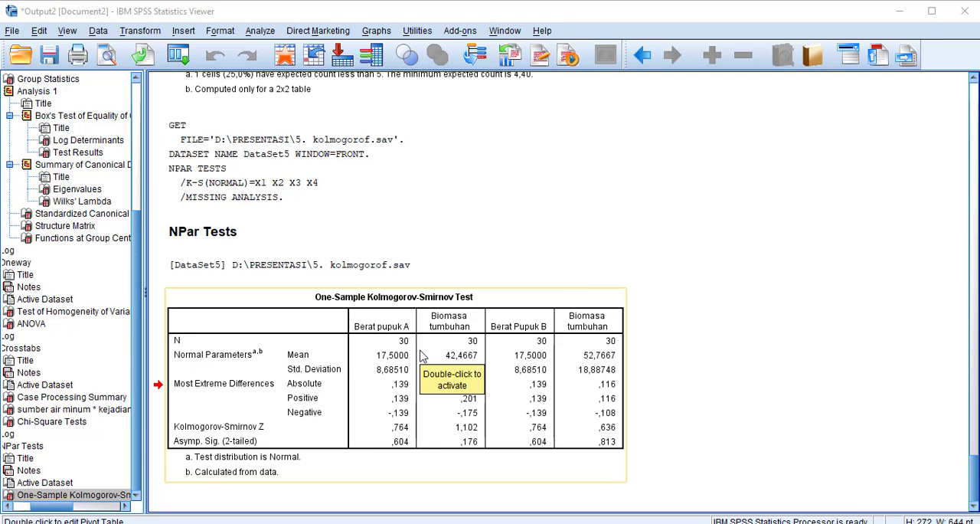
key(alt+Tab)
key(alt+Tab)
key(alt+Tab)
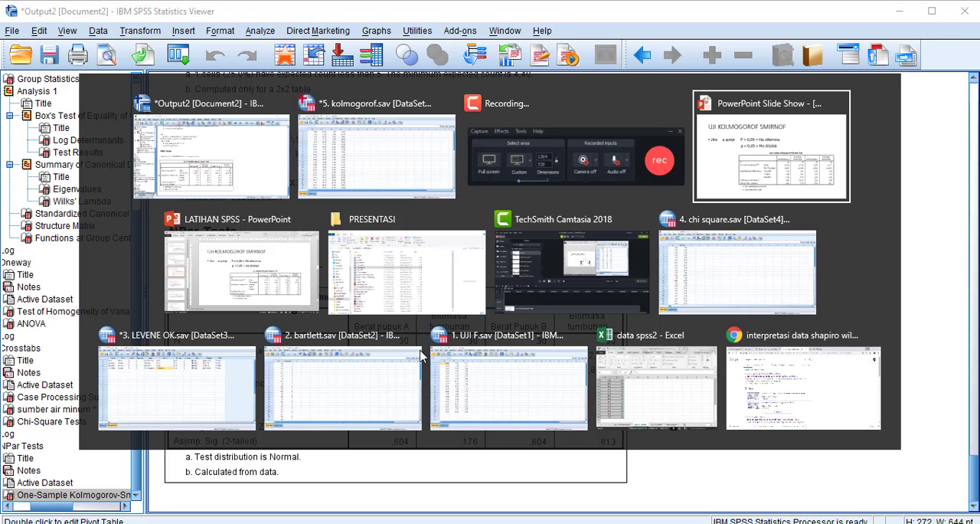
key(alt+Tab)
key(alt+Tab)
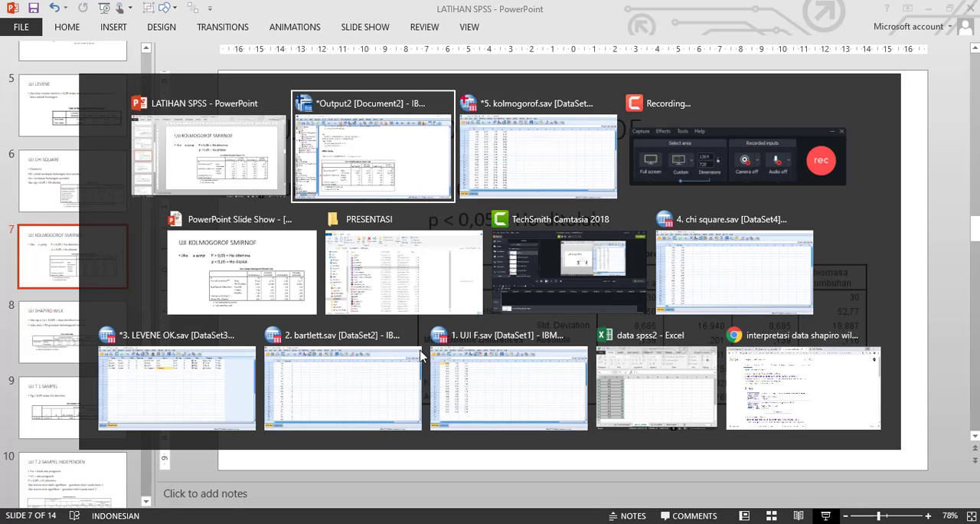
key(alt+Tab)
key(alt+Tab)
key(alt+Tab)
key(alt+Tab)
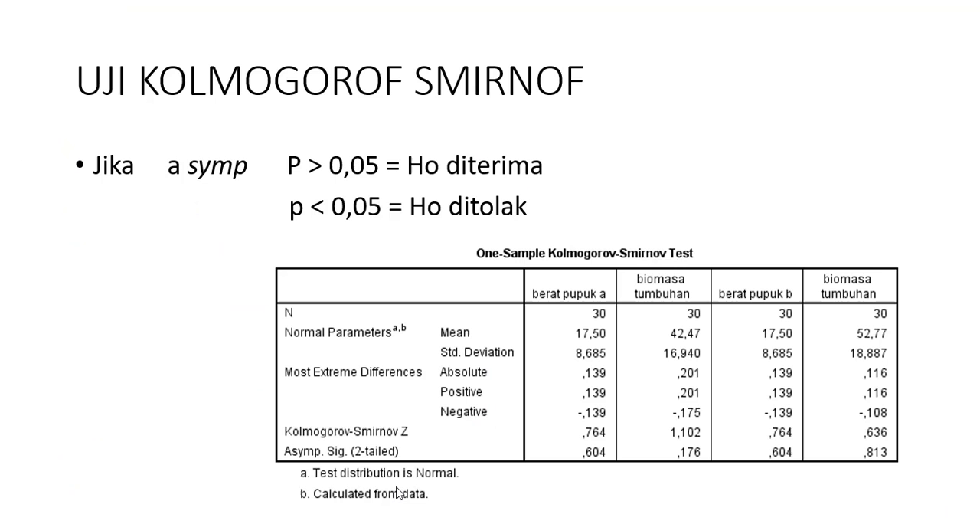
click(397, 492)
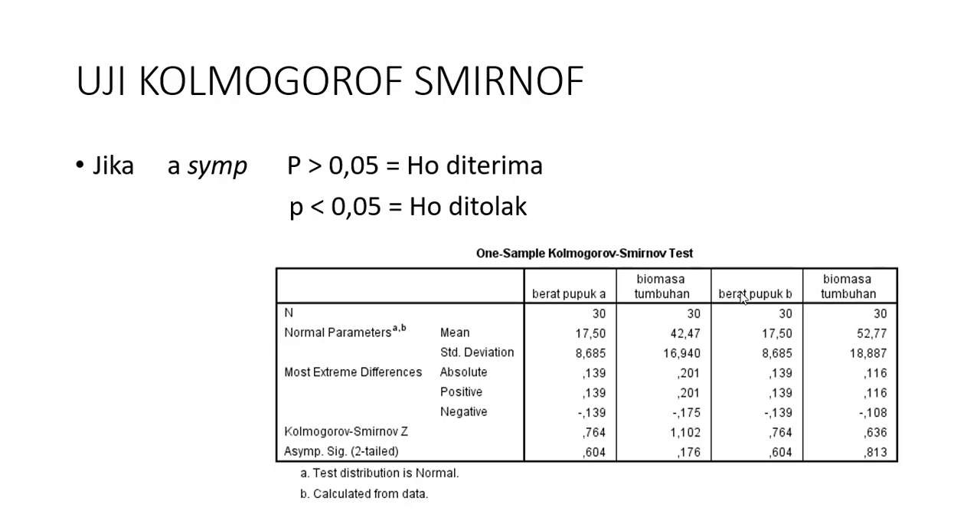
key(Escape)
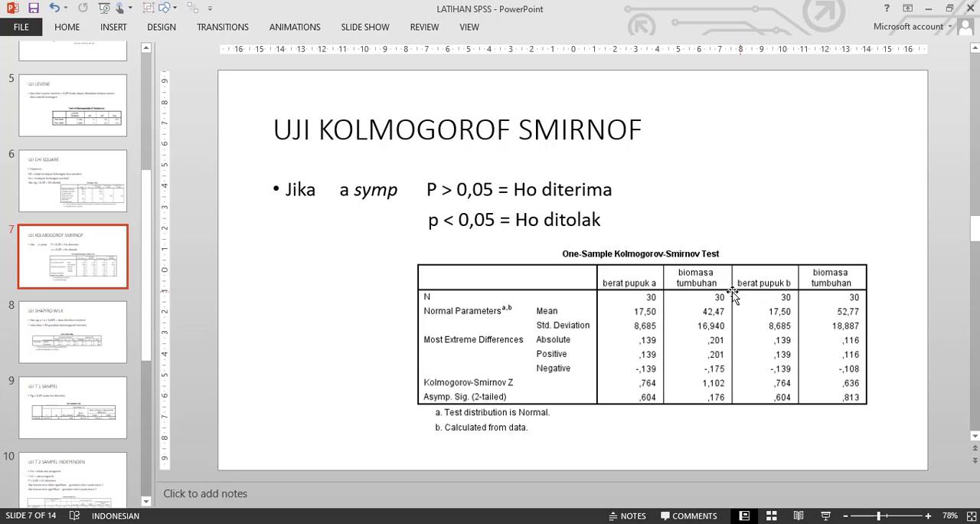
Switch to the PRESENTASI folder in File Explorer and open the SPSS data file 7. SHAPIRO, agreeing to continue although it is in use
key(alt+Tab)
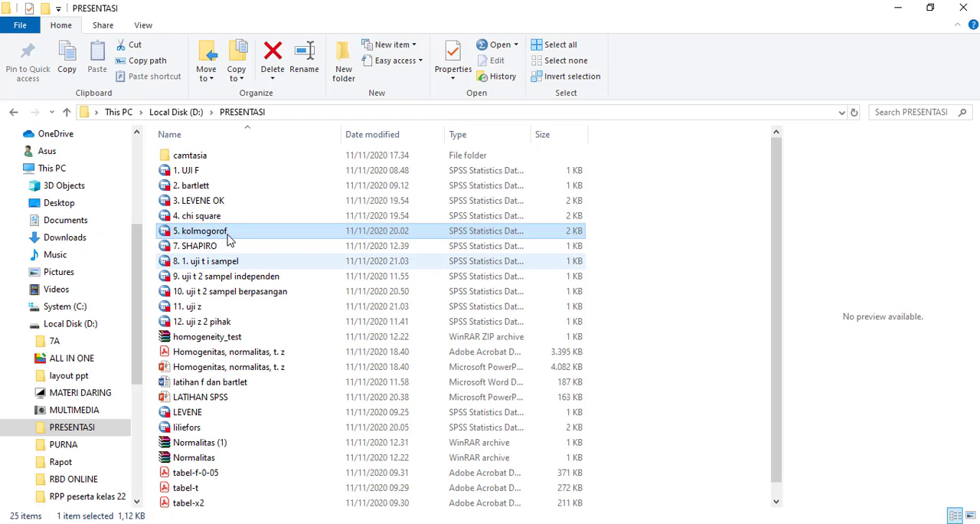
click(222, 245)
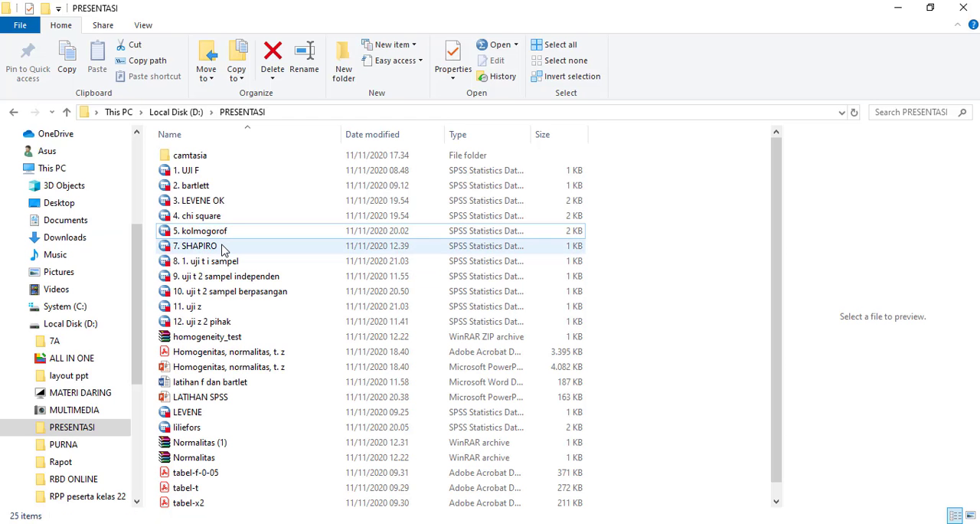
right_click(222, 247)
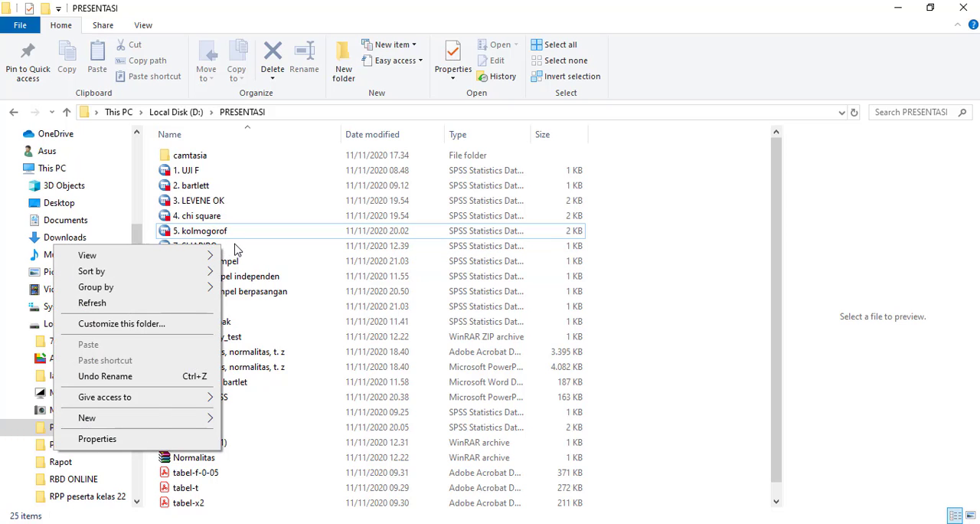
click(235, 249)
click(235, 249)
double_click(235, 249)
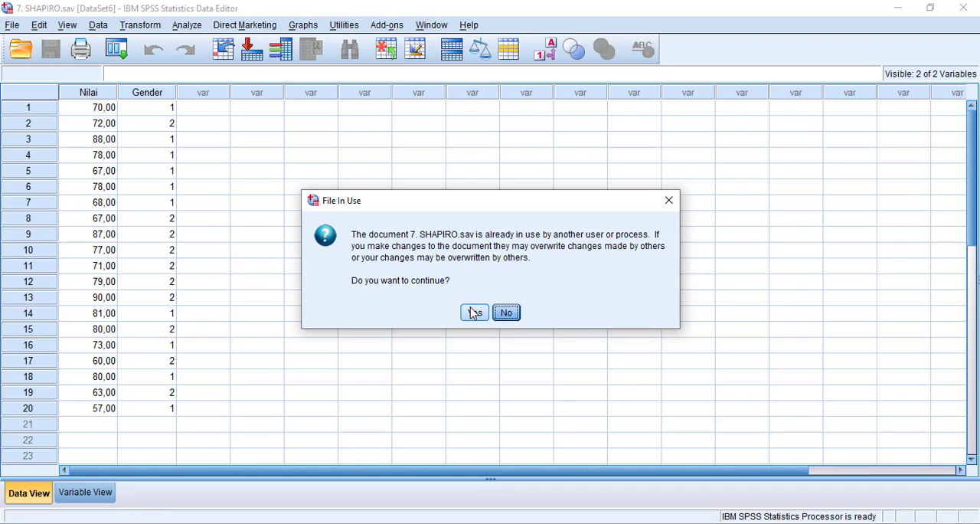
click(476, 313)
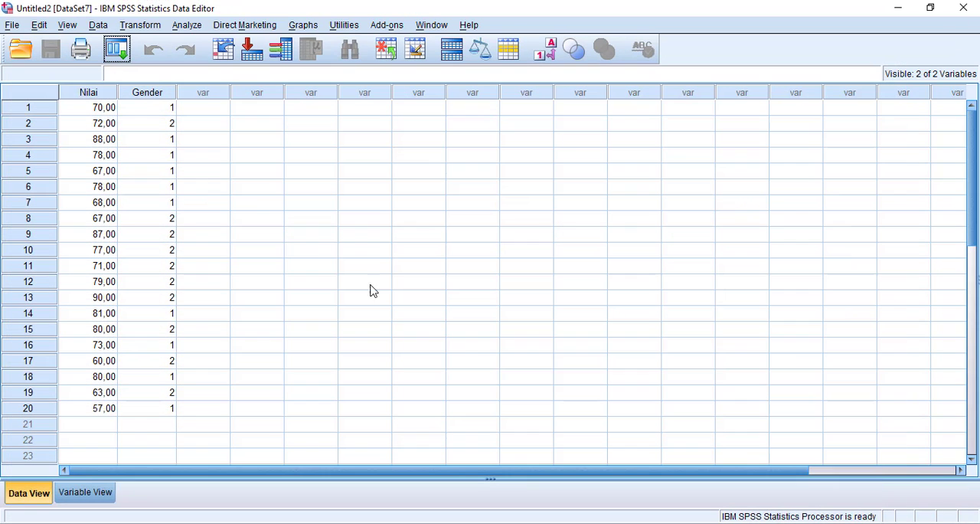
Review the Nilai and Gender data together with the variable labels in their definitions
click(188, 187)
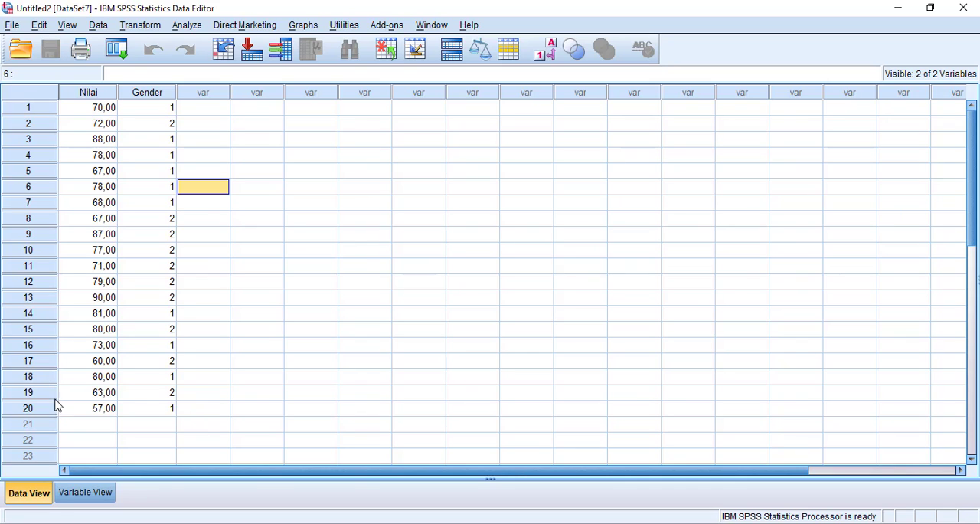
click(82, 494)
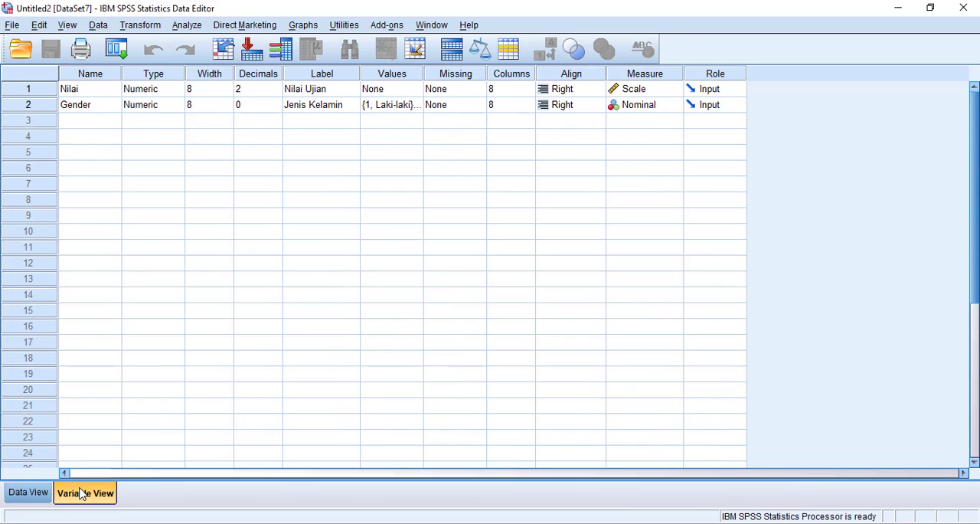
click(25, 498)
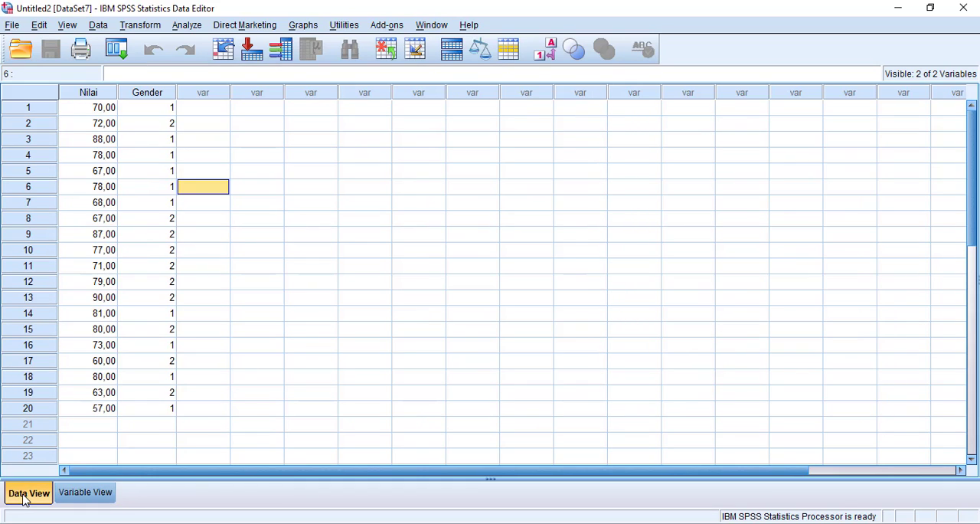
click(84, 494)
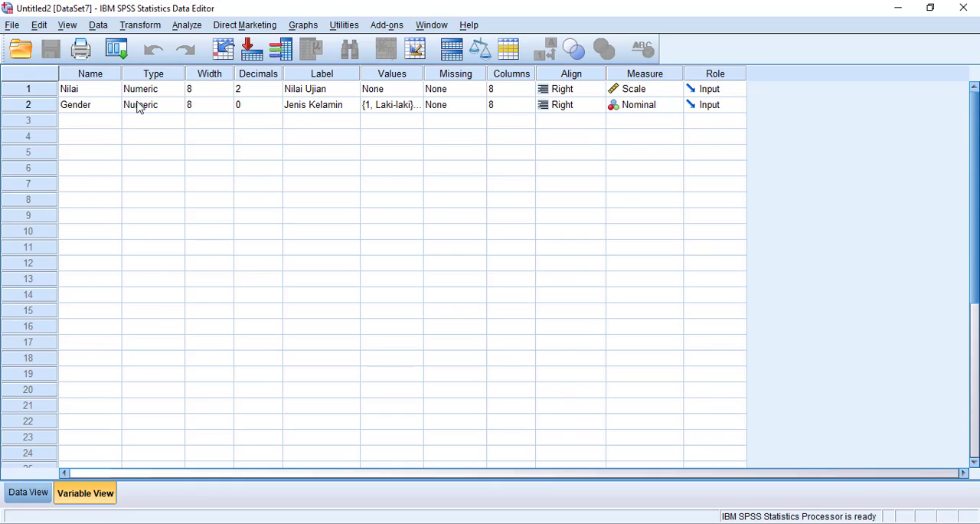
click(331, 94)
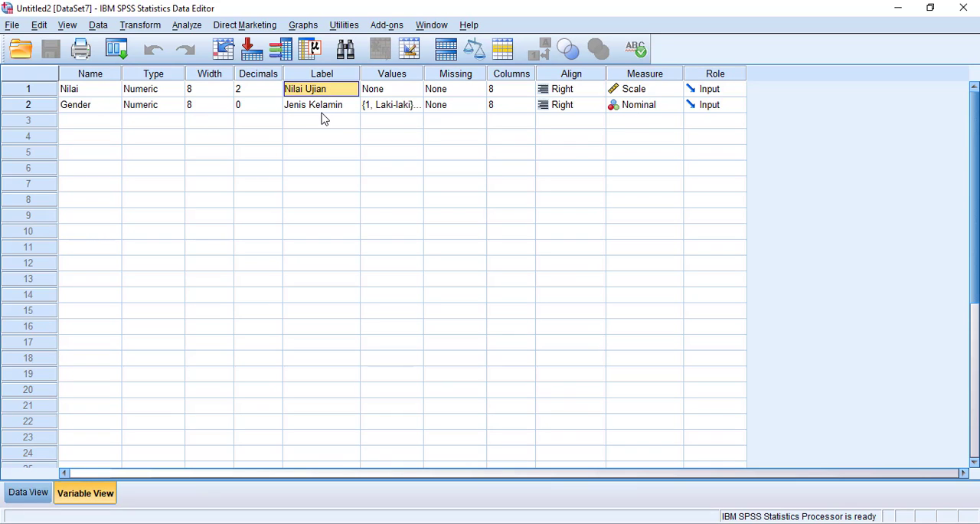
click(325, 108)
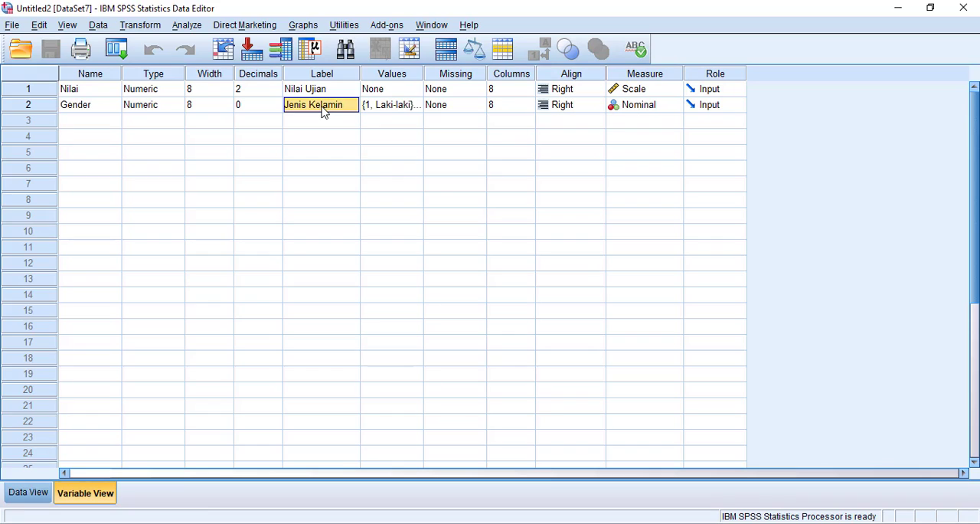
Widen the Values column and inspect the value labels defined for Gender without changing them
drag(421, 76, 457, 72)
click(412, 112)
click(426, 78)
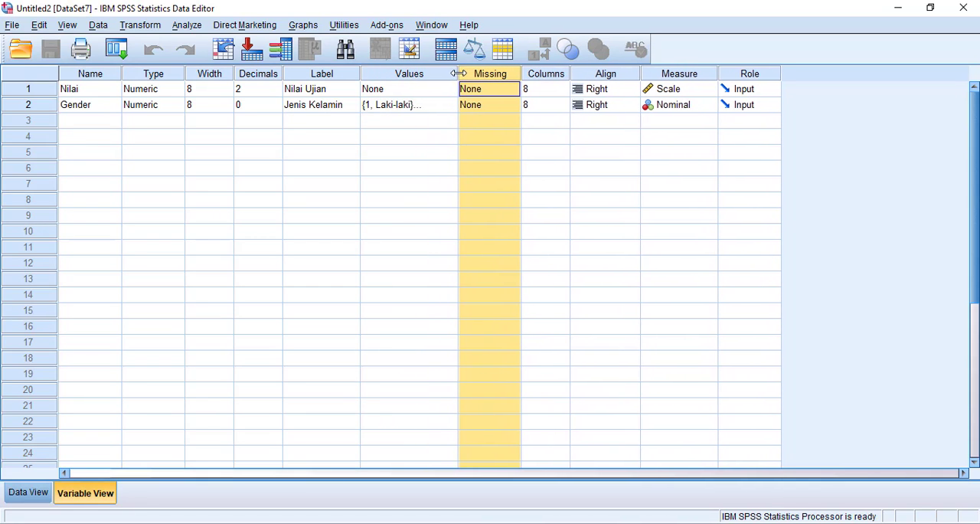
click(414, 112)
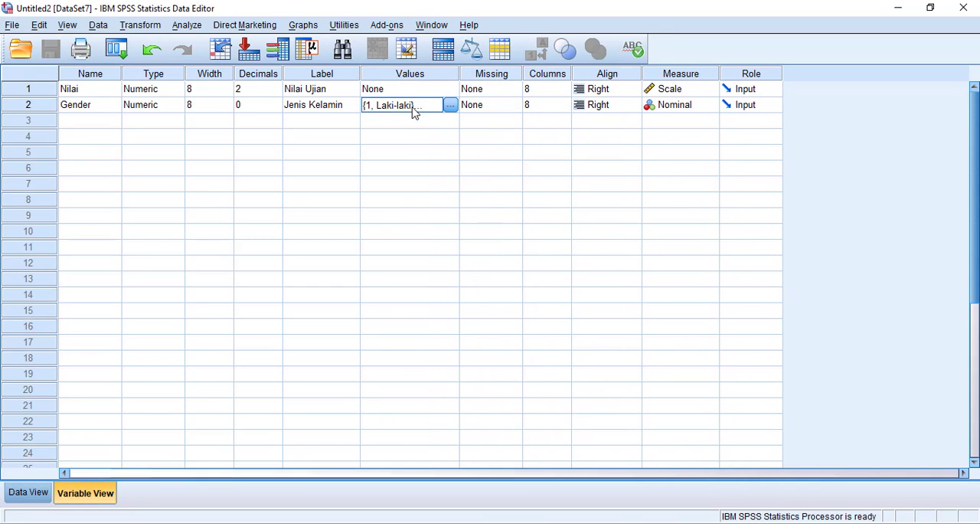
click(451, 105)
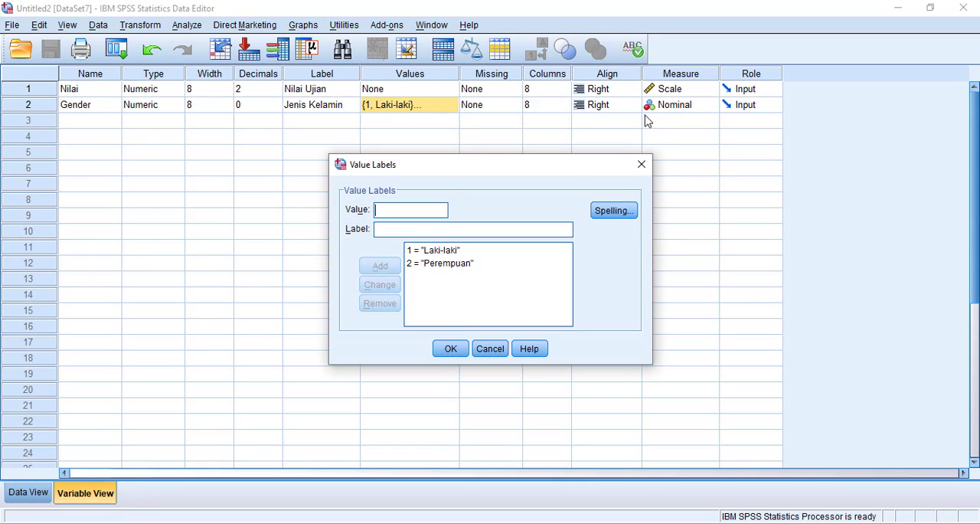
click(644, 164)
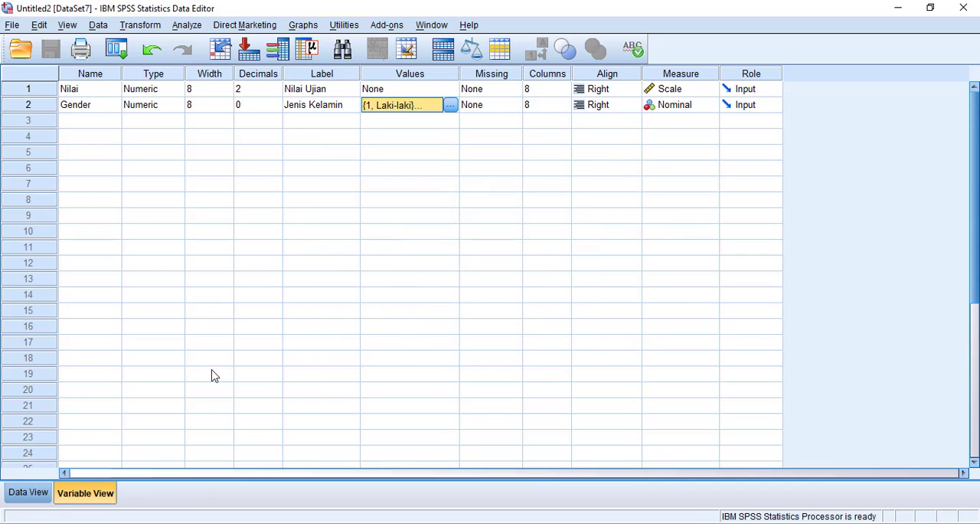
Return to the data values and set up an Explore analysis with Nilai Ujian as dependent variable and Jenis Kelamin as factor
click(35, 497)
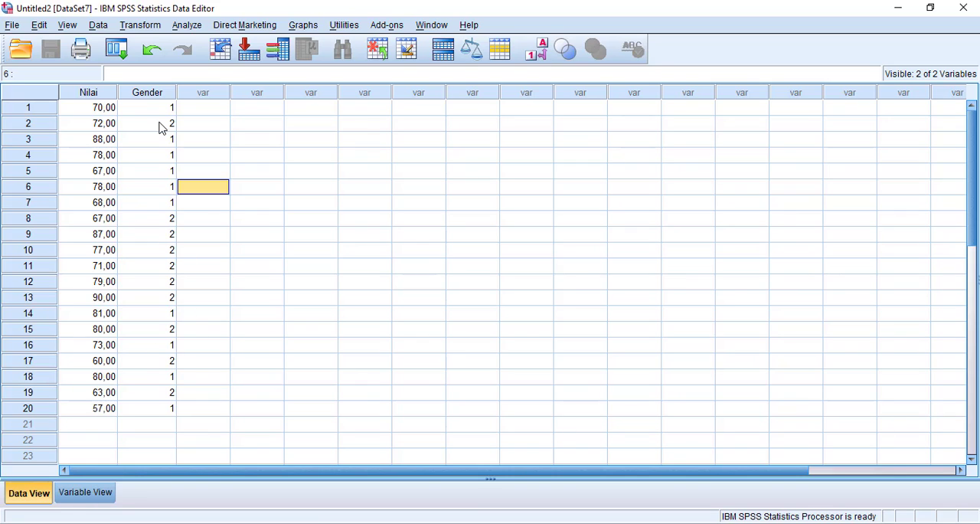
click(185, 26)
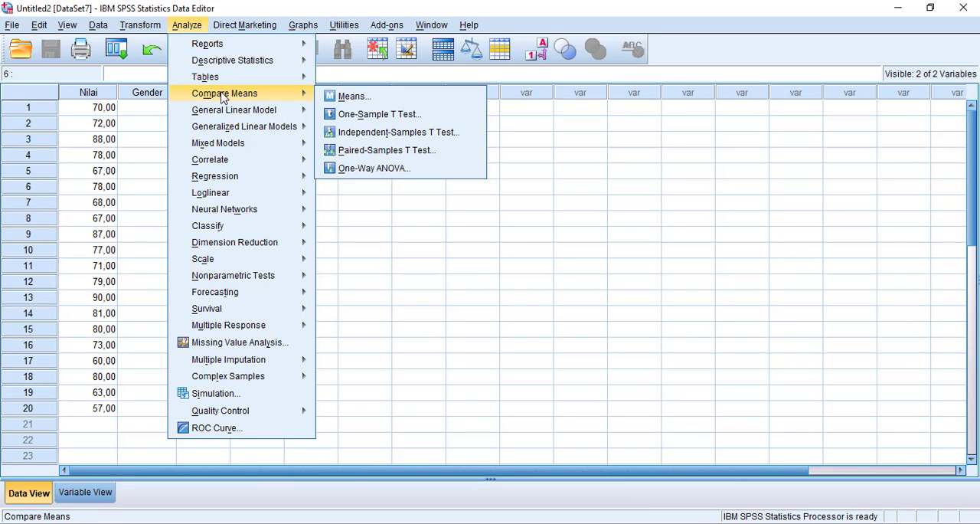
mouse_move(234, 59)
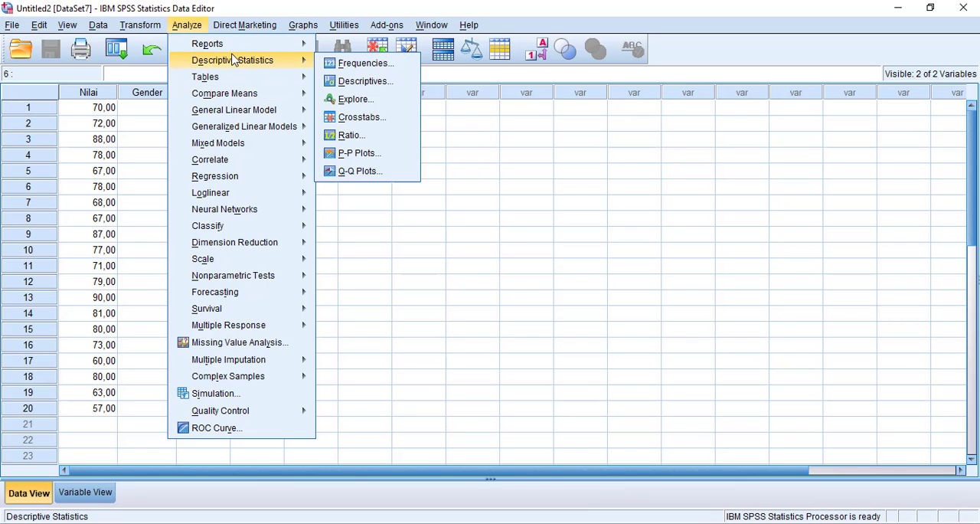
click(352, 100)
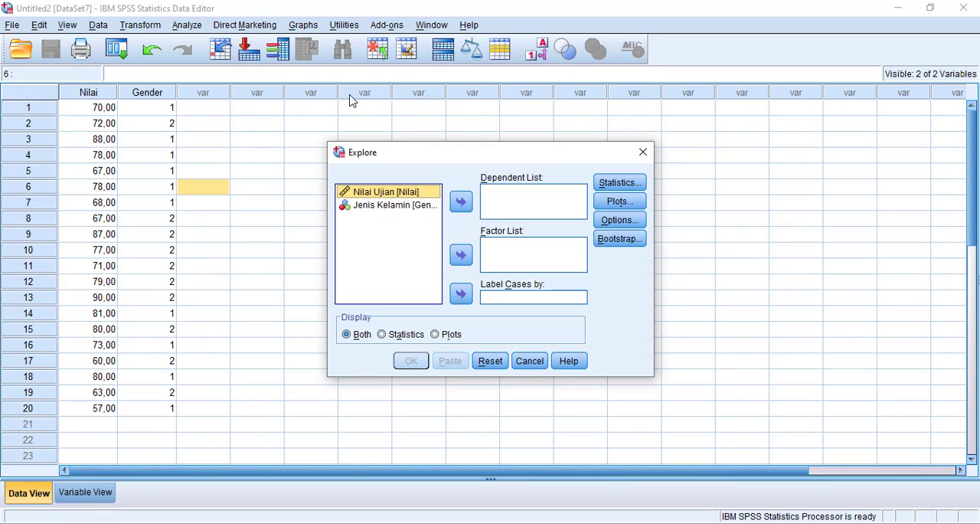
click(461, 203)
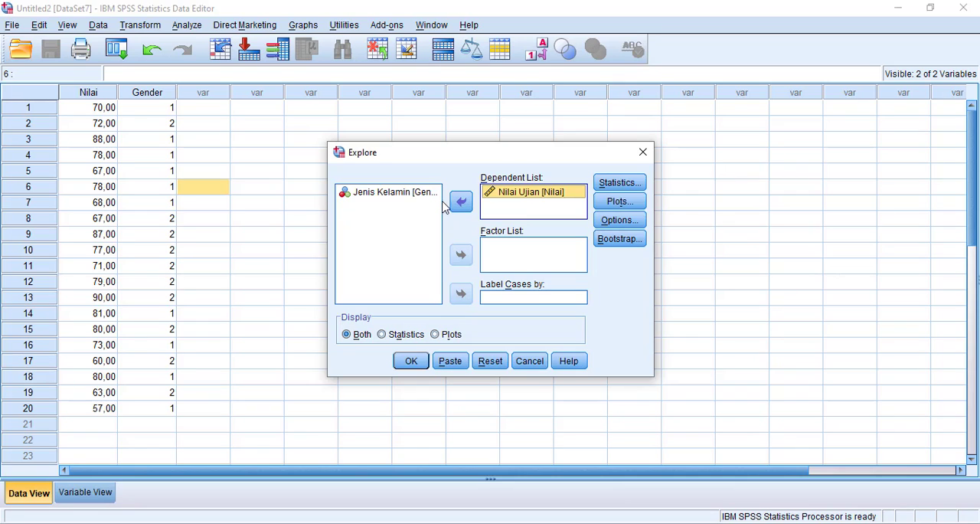
click(402, 196)
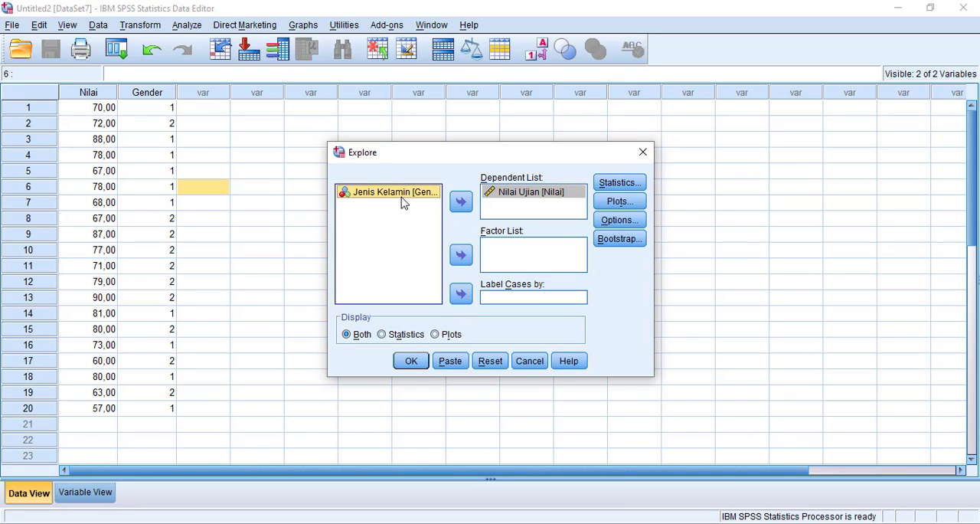
click(461, 256)
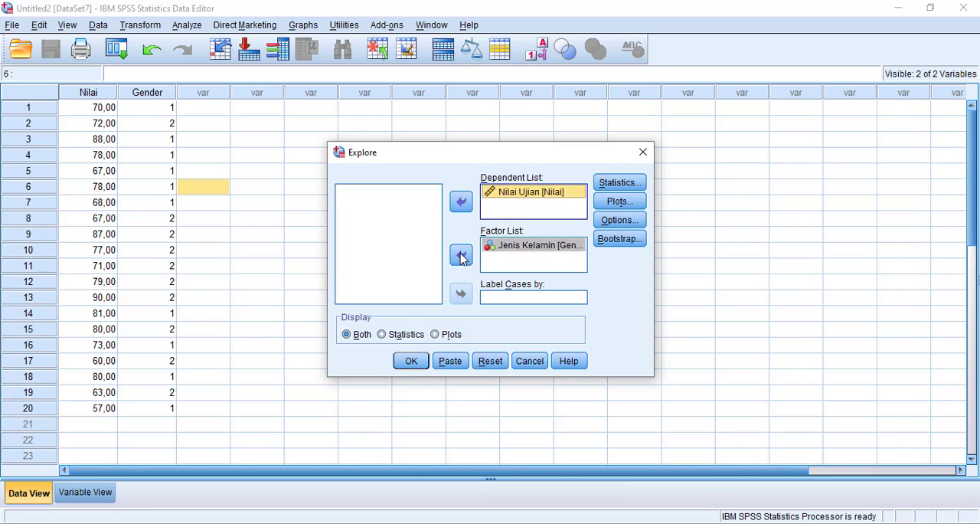
Enable normality plots with tests, run the Explore analysis, and bring the Tests of Normality table into view in the output
click(619, 202)
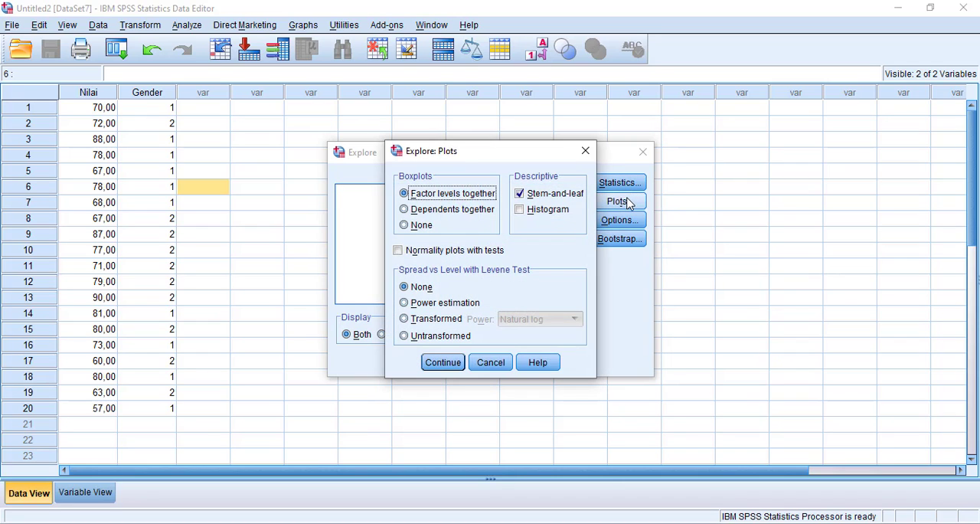
click(417, 250)
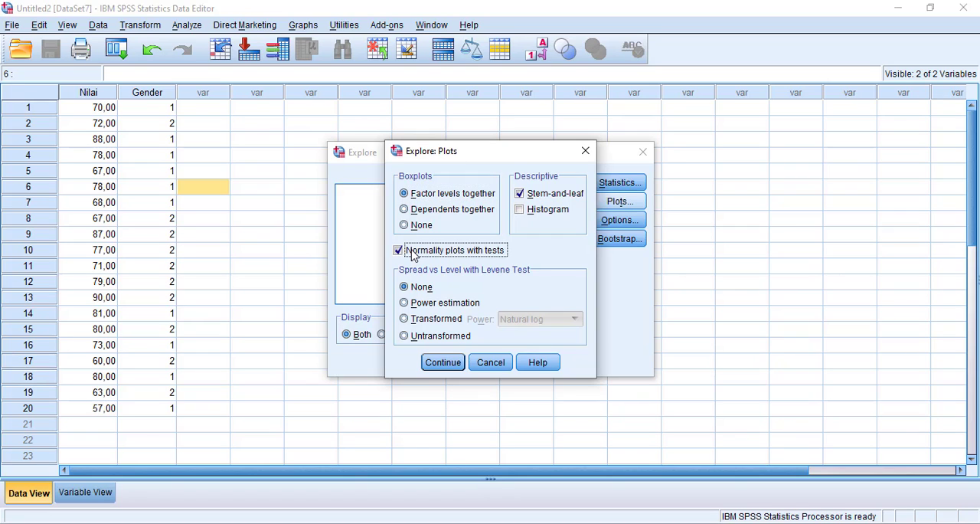
click(444, 363)
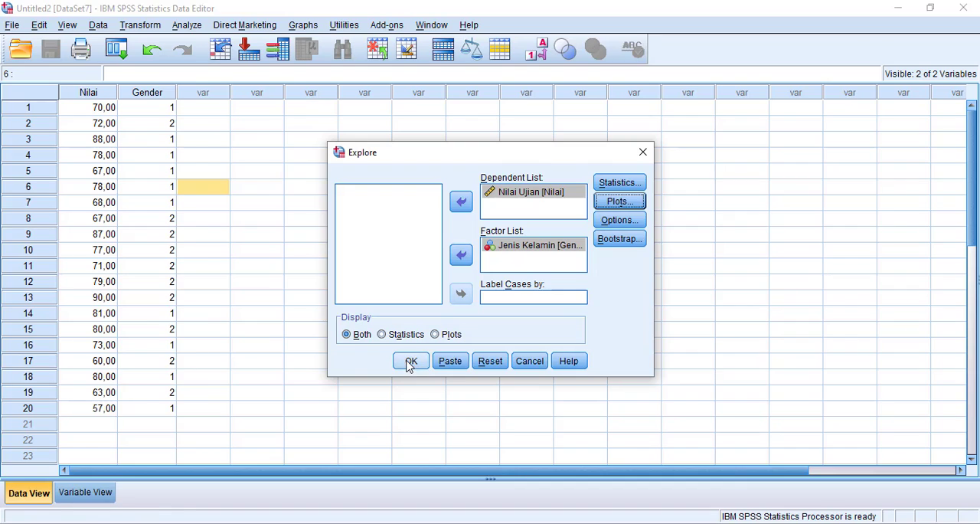
click(410, 360)
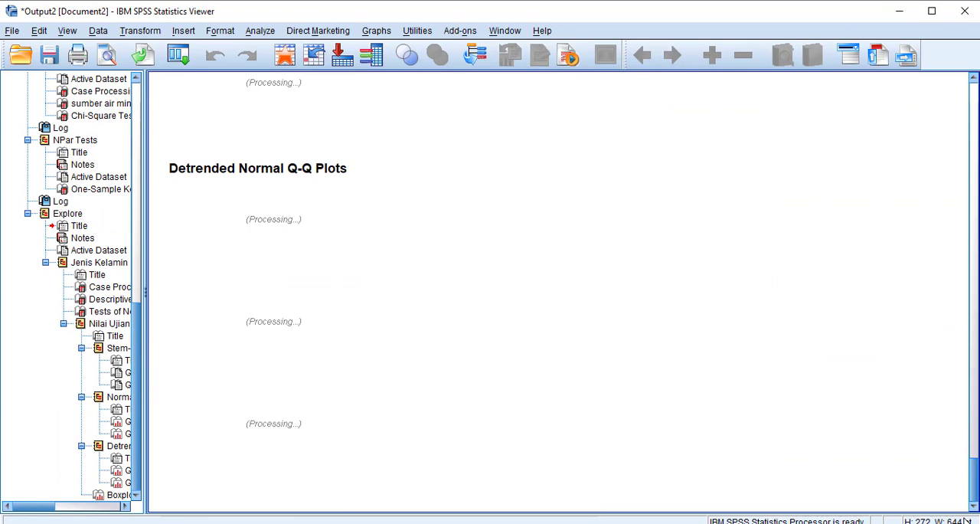
drag(975, 494, 949, 353)
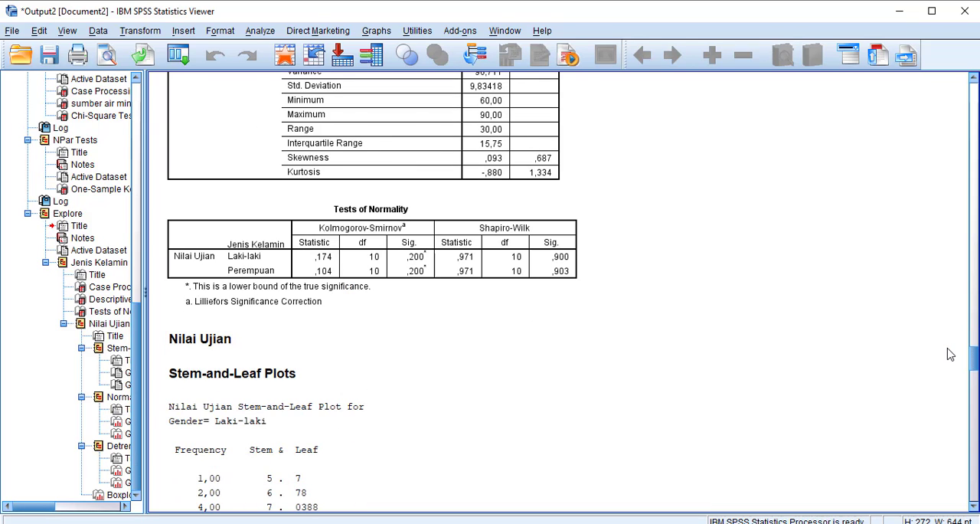
Switch to the PowerPoint slide UJI SHAPIRO WILK and correct the first word of the second bullet to "Jika"
key(alt+Tab)
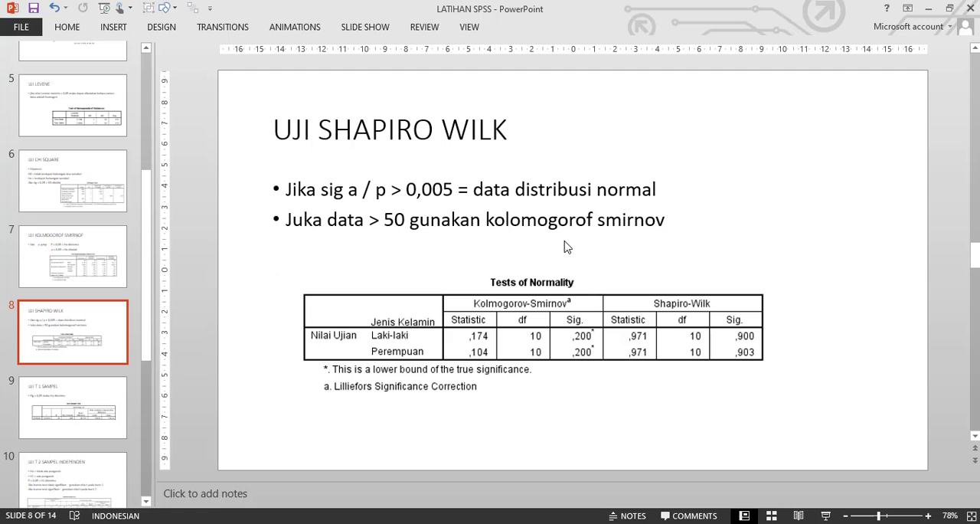
click(287, 222)
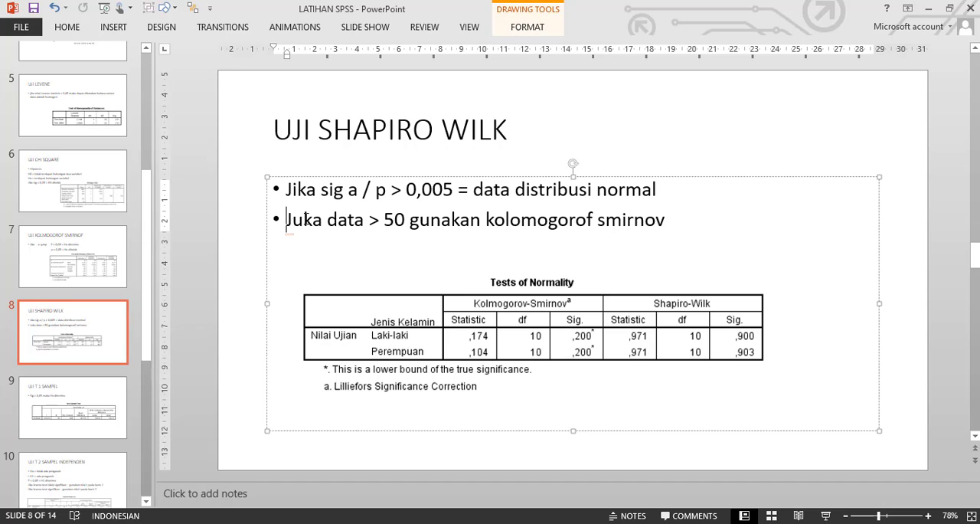
click(304, 220)
key(BackSpace)
text(i)
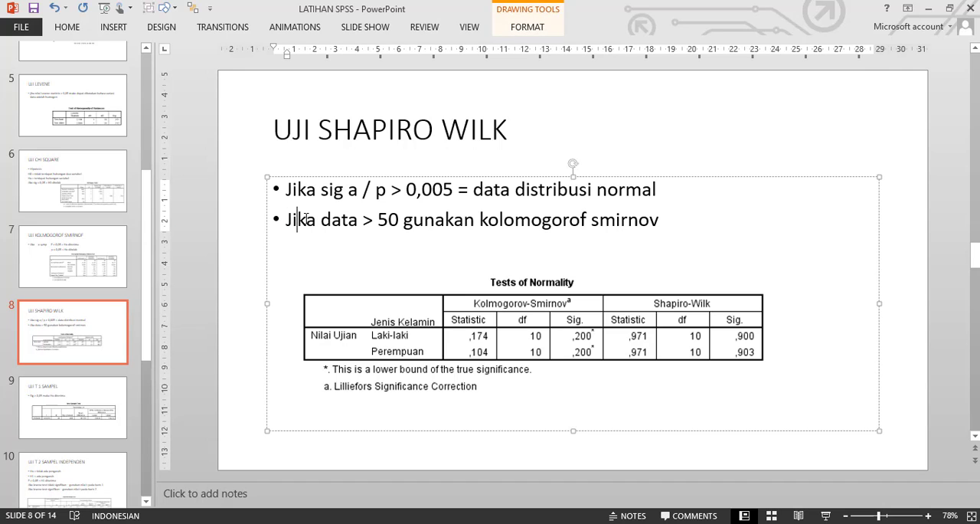
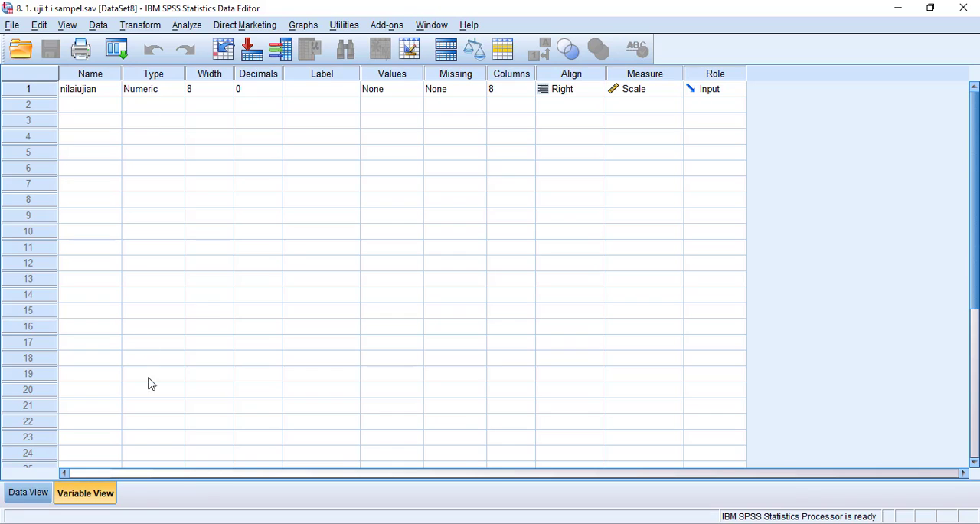
Return to the data values and set up a One-Sample T Test with nilaiujian as the test variable
click(48, 495)
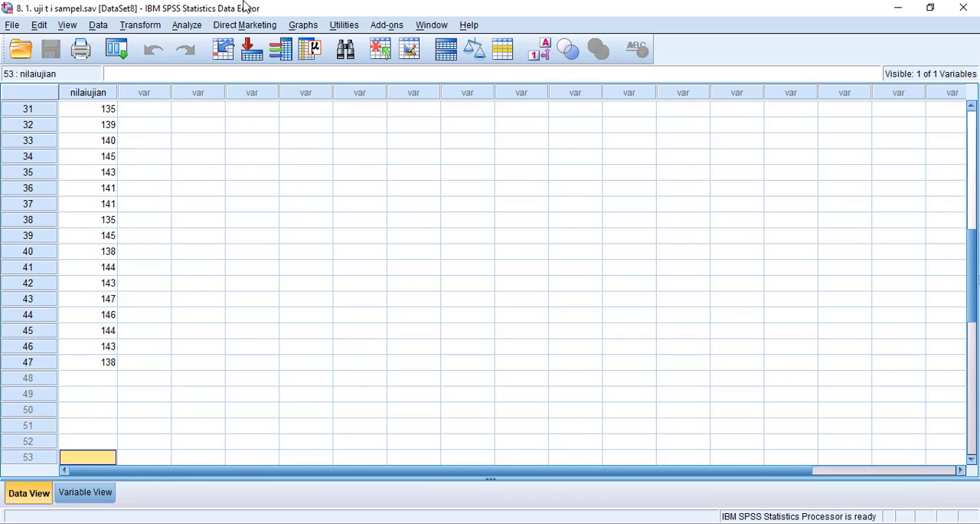
click(186, 27)
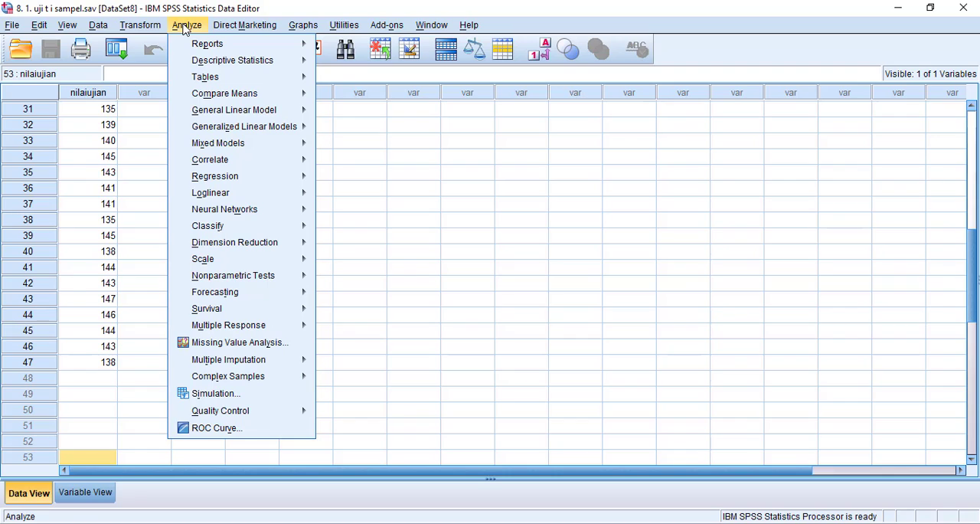
mouse_move(226, 97)
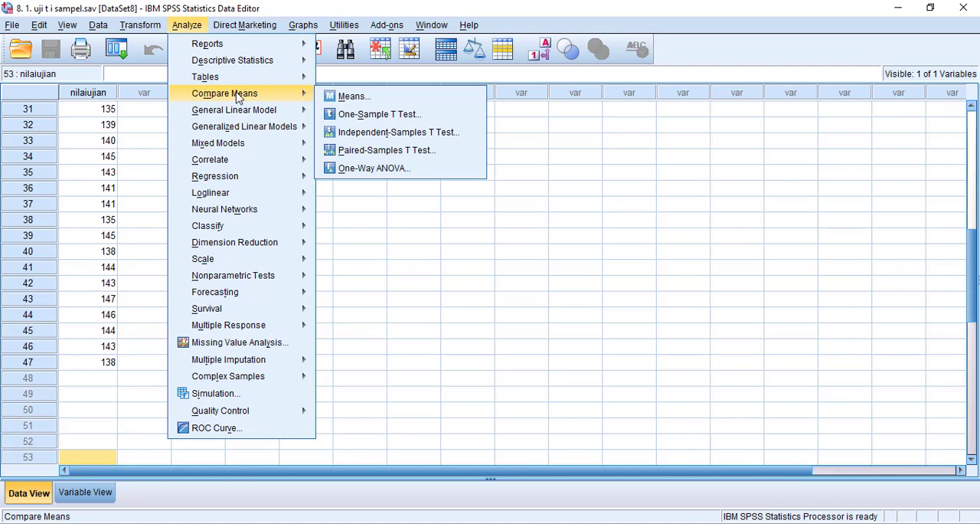
click(395, 117)
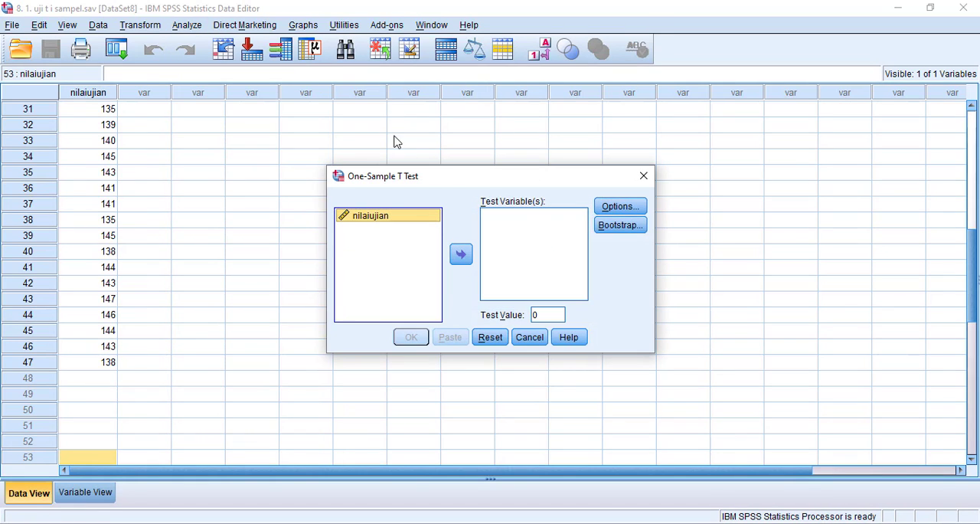
click(460, 254)
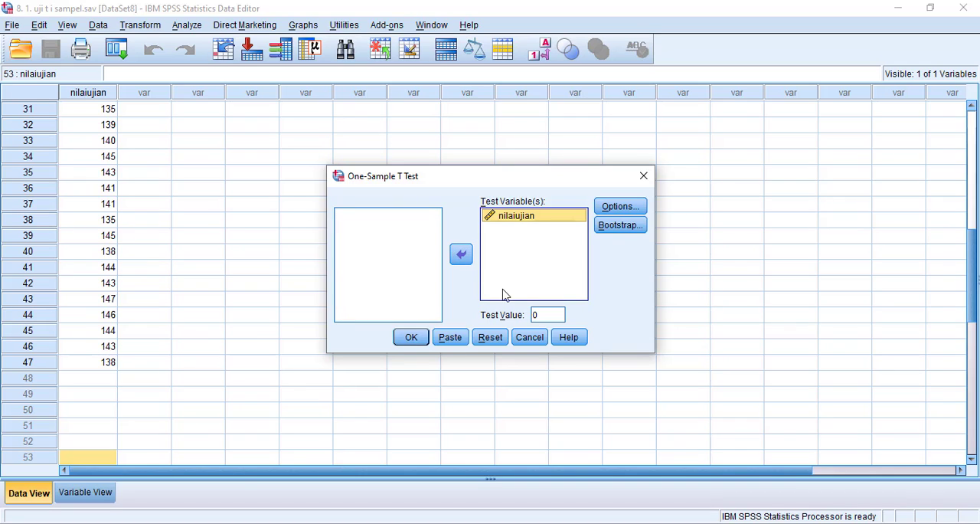
Accept a 95% confidence interval, run the one-sample t test, and select the One-Sample Test table in the output
click(620, 208)
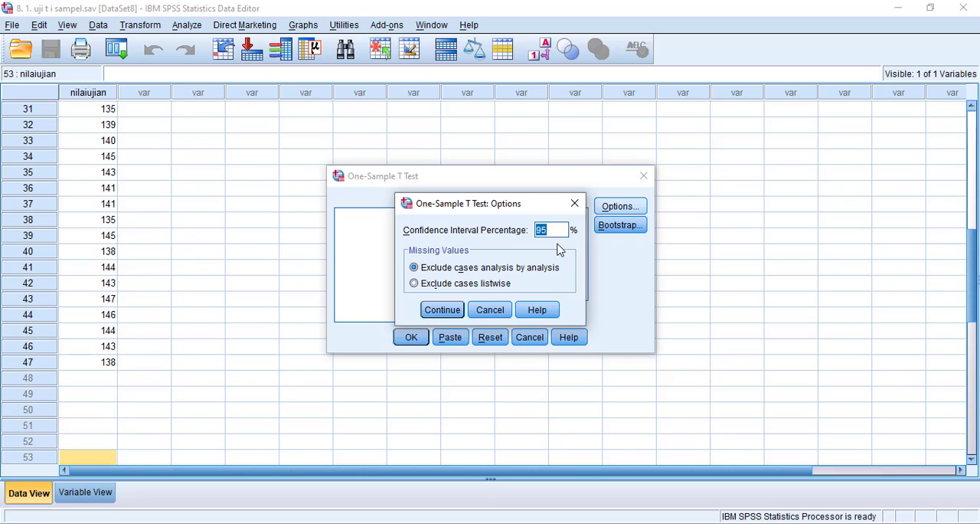
click(542, 229)
click(442, 309)
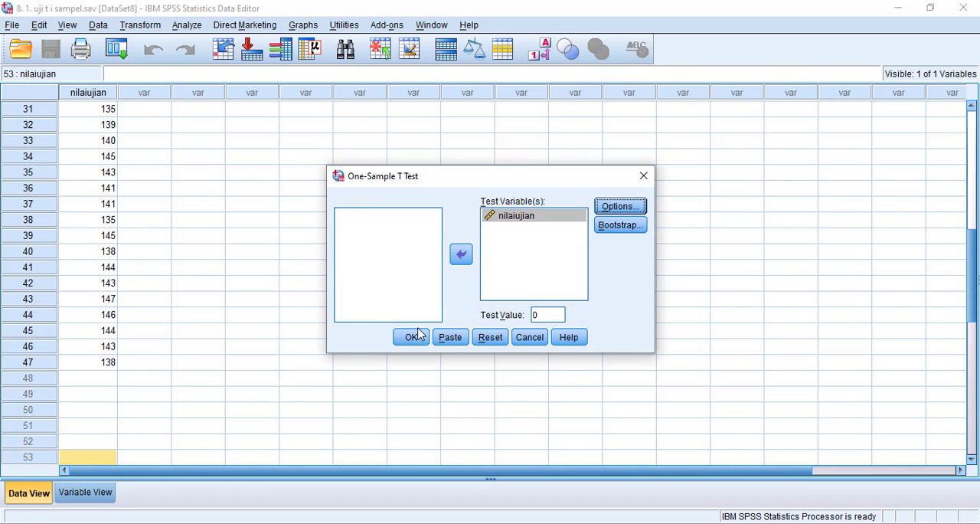
click(416, 338)
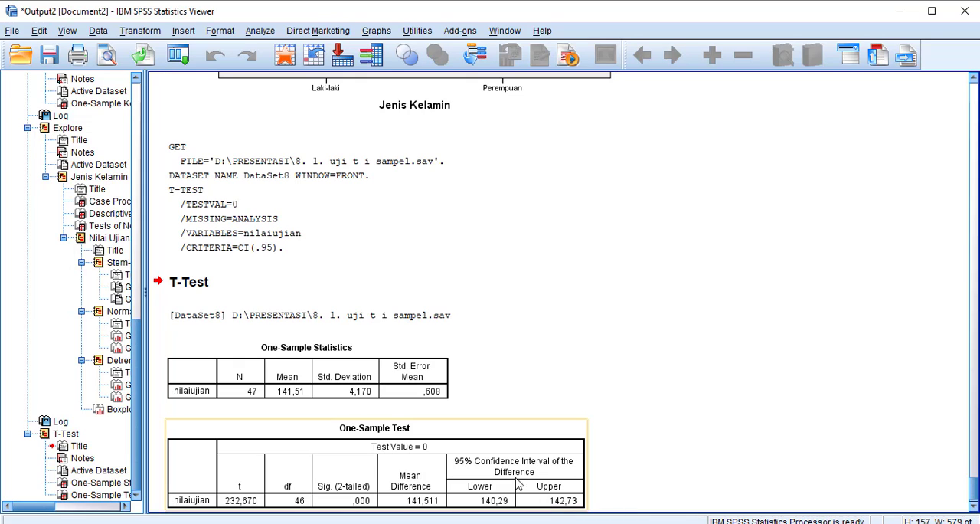
click(470, 459)
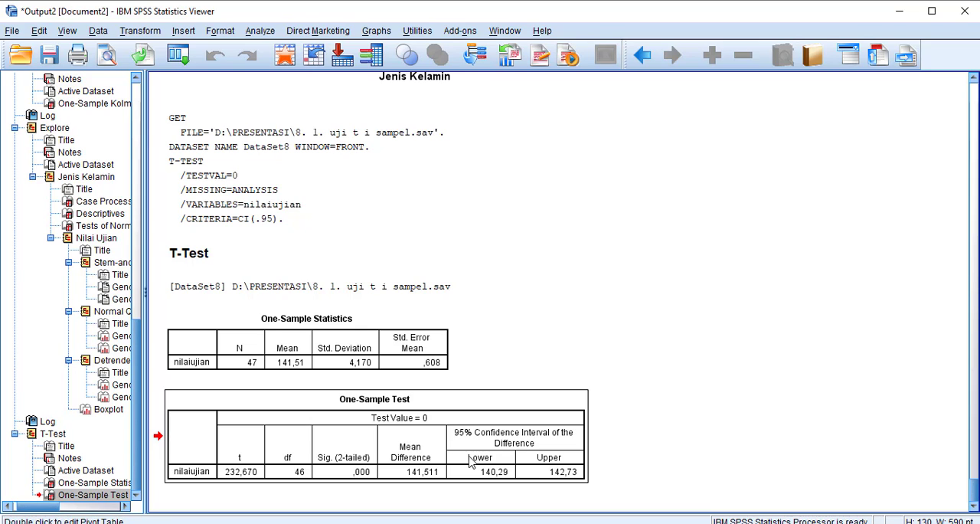
Switch to the PowerPoint slide UJI T 1 SAMPEL and examine its decision rule and One-Sample Test table
key(alt+Tab)
key(alt+Tab)
key(alt+Tab)
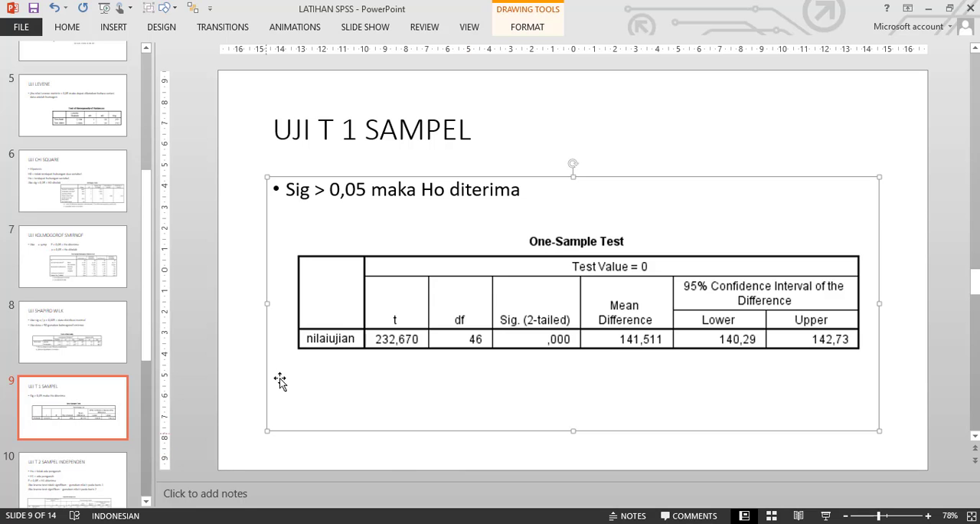
click(654, 149)
click(632, 240)
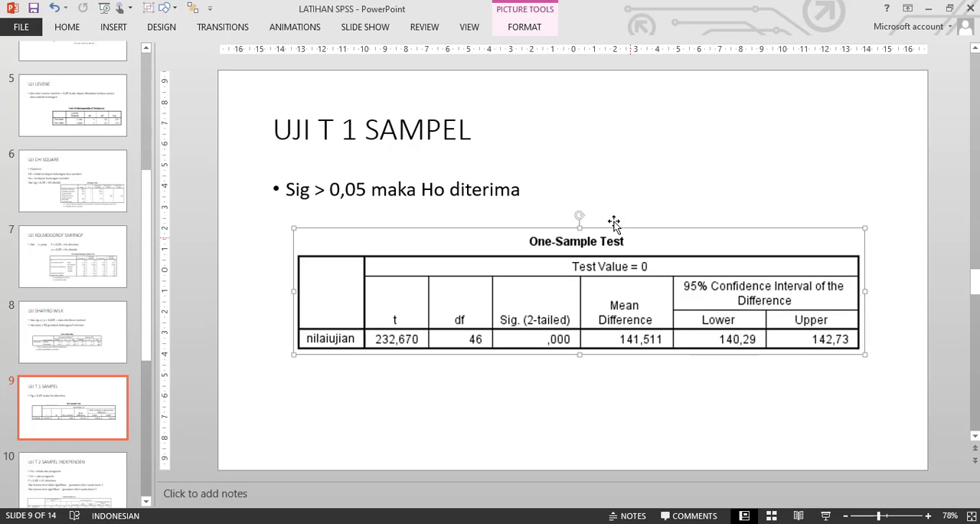
click(576, 182)
click(669, 149)
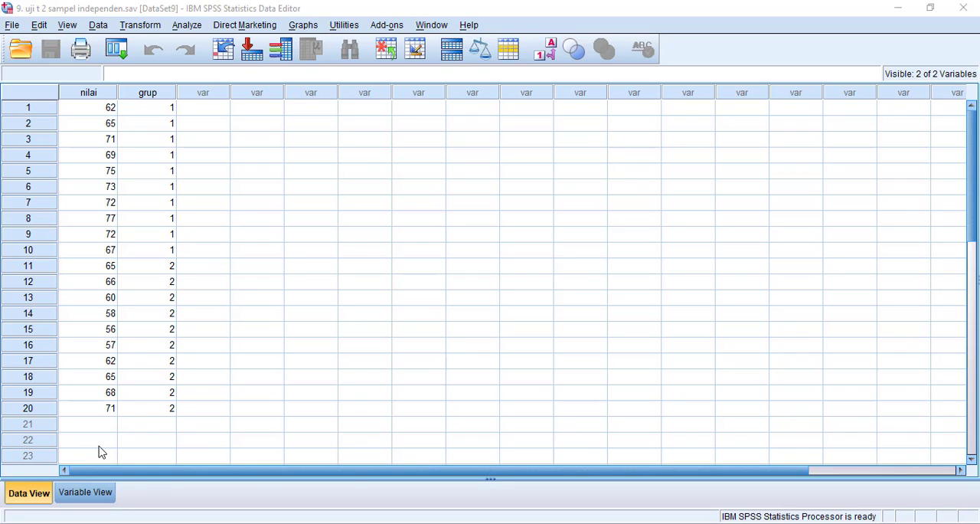
Inspect the variable definitions of nilai and grup in the independent-samples data file and return to the data values
click(86, 495)
click(155, 142)
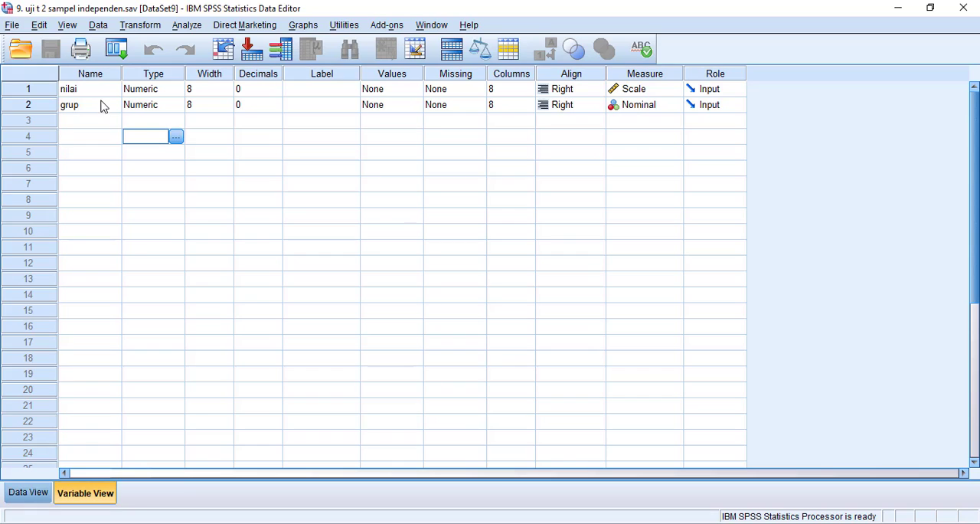
click(92, 78)
click(93, 89)
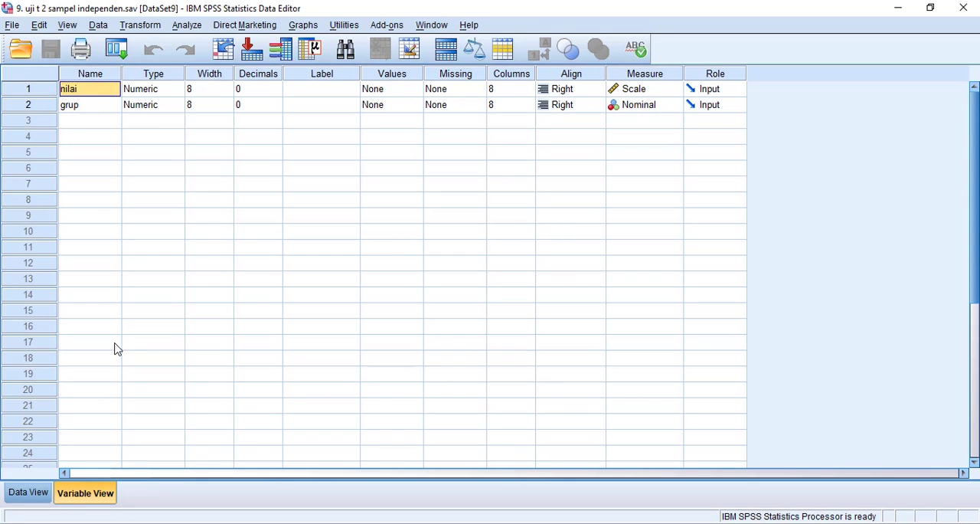
click(25, 490)
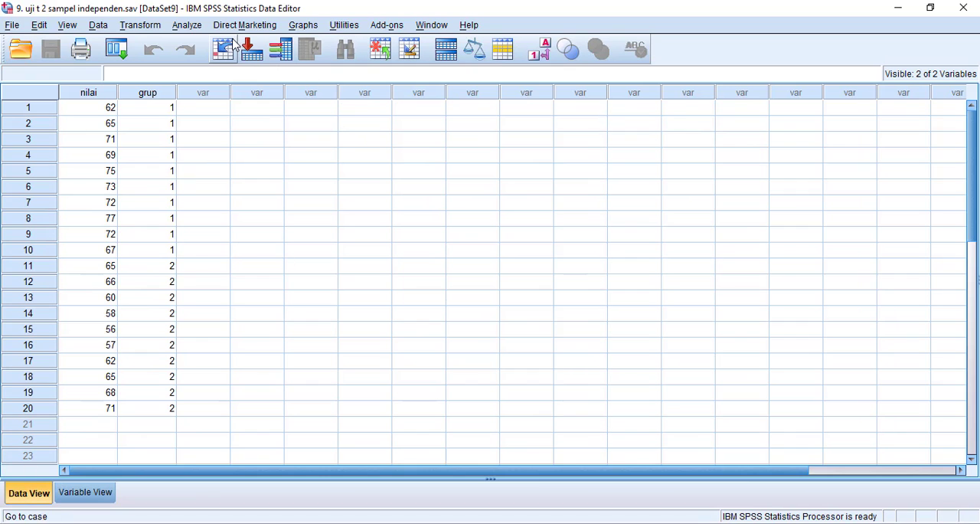
Set up an Independent-Samples T Test with nilai as the test variable and grup as the grouping variable
click(182, 27)
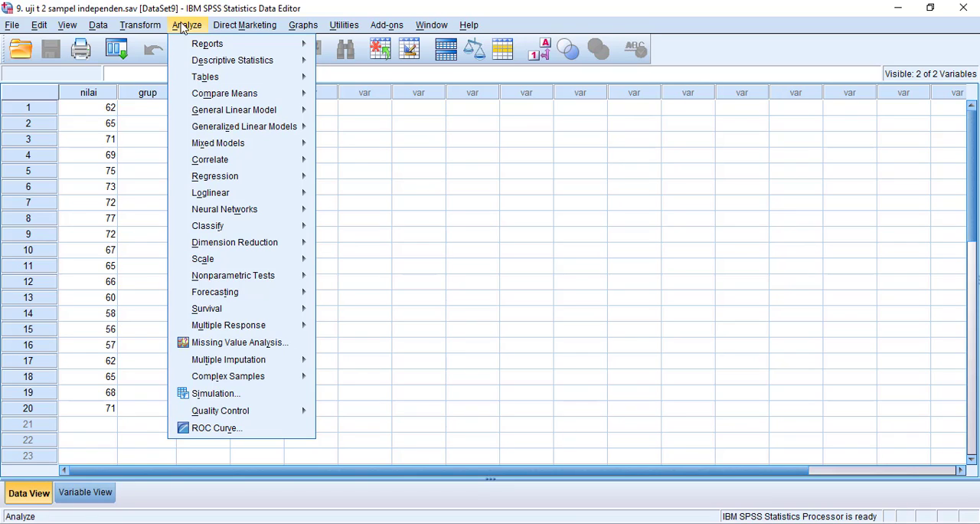
mouse_move(227, 94)
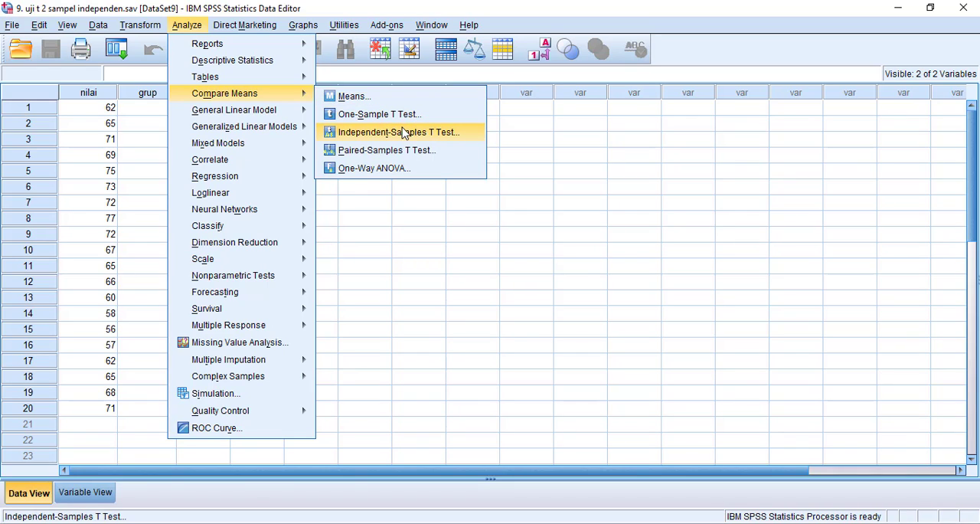
click(444, 135)
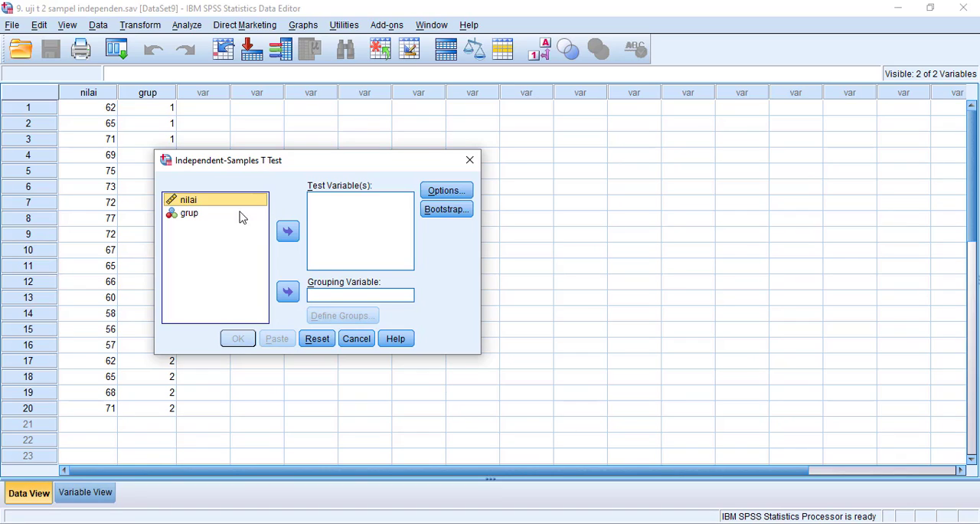
click(288, 232)
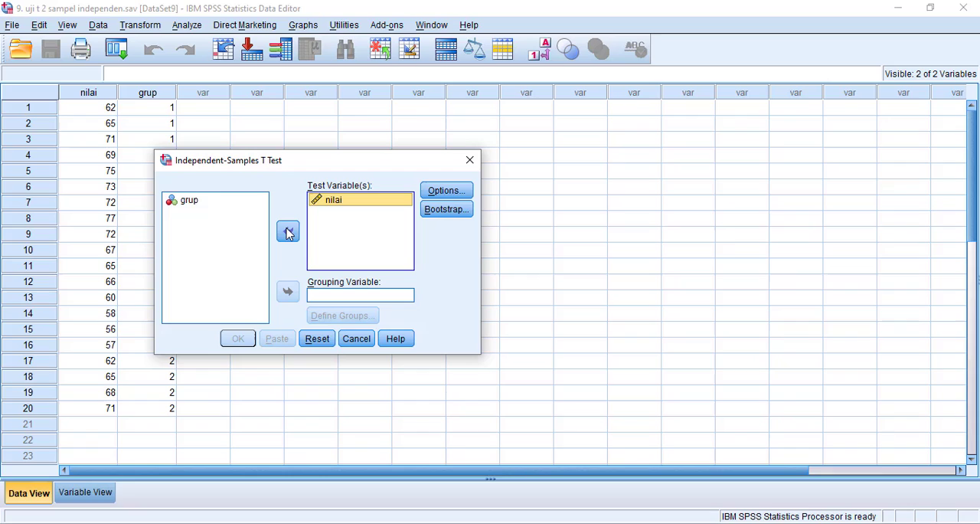
click(208, 200)
click(288, 294)
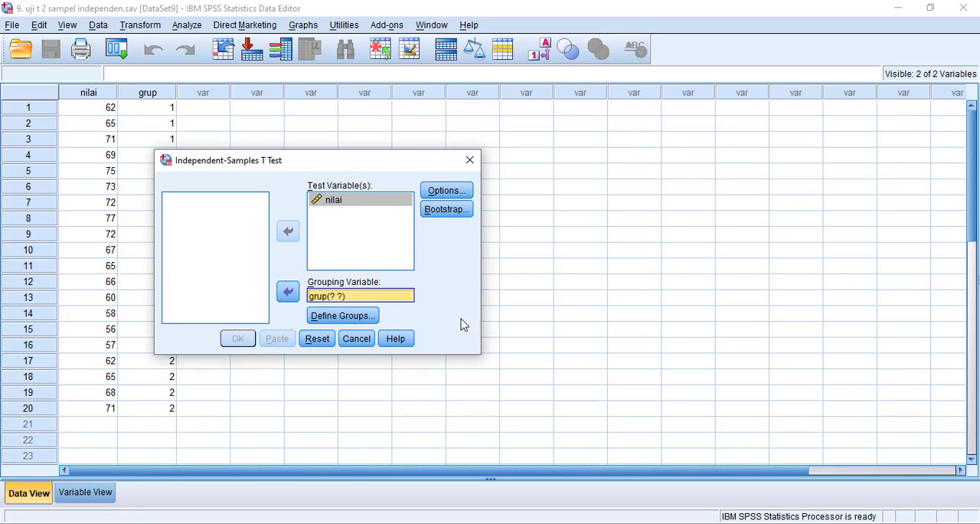
Define the groups of grup by specified values, with Group 1 as 1 and Group 2 as 2
click(345, 316)
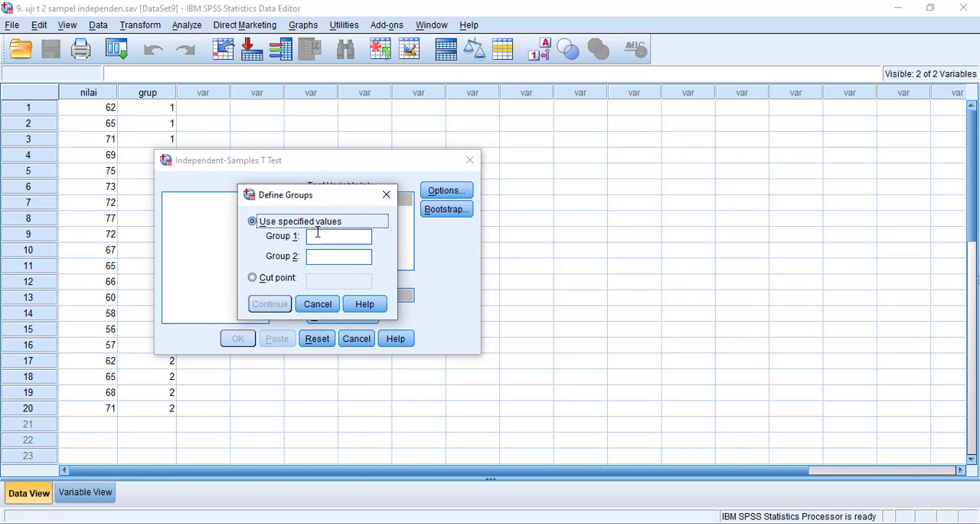
click(320, 239)
text(1)
click(315, 257)
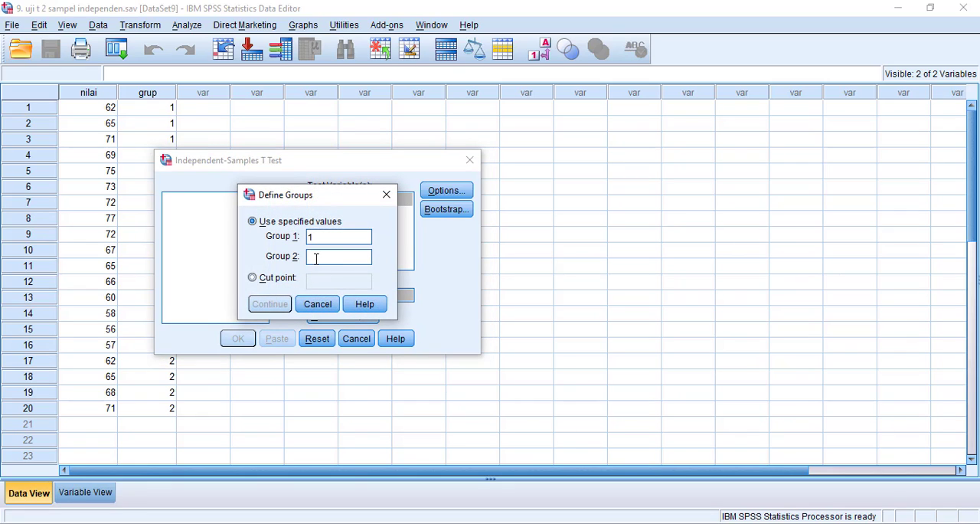
text(2)
click(272, 305)
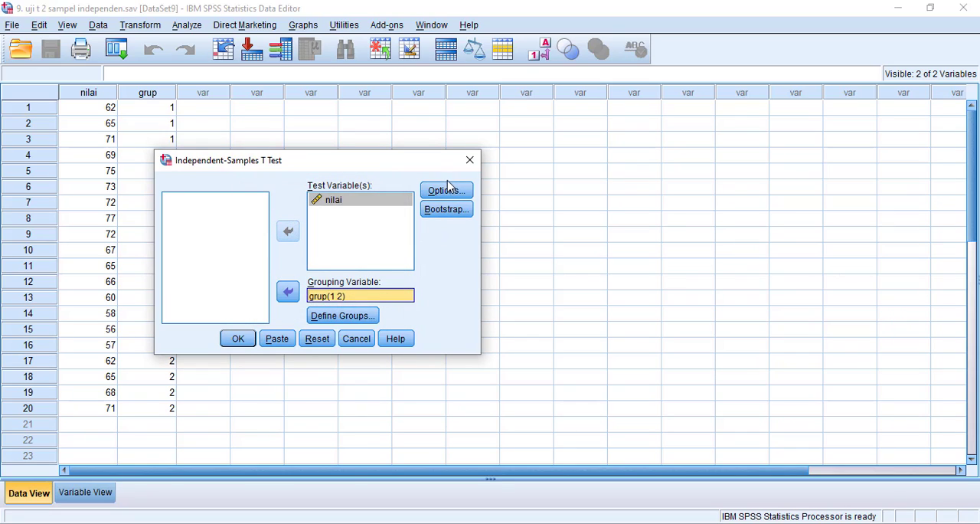
Check the test options without changing them, run the independent-samples t test, and select the Independent Samples Test table in the output
click(448, 190)
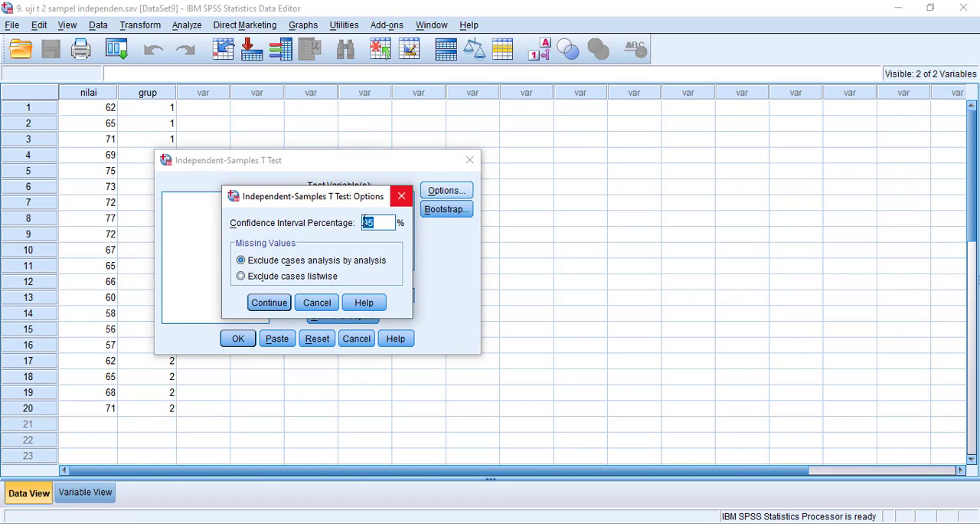
click(400, 198)
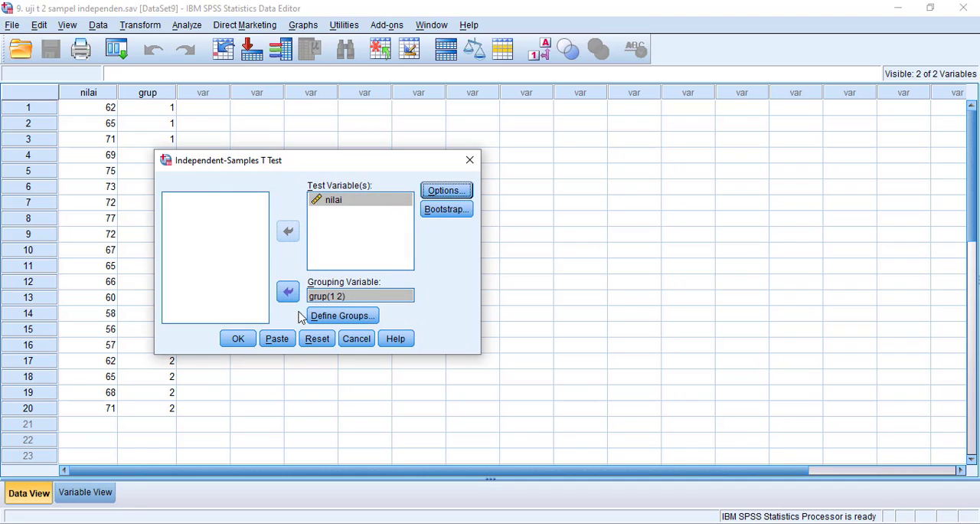
click(238, 339)
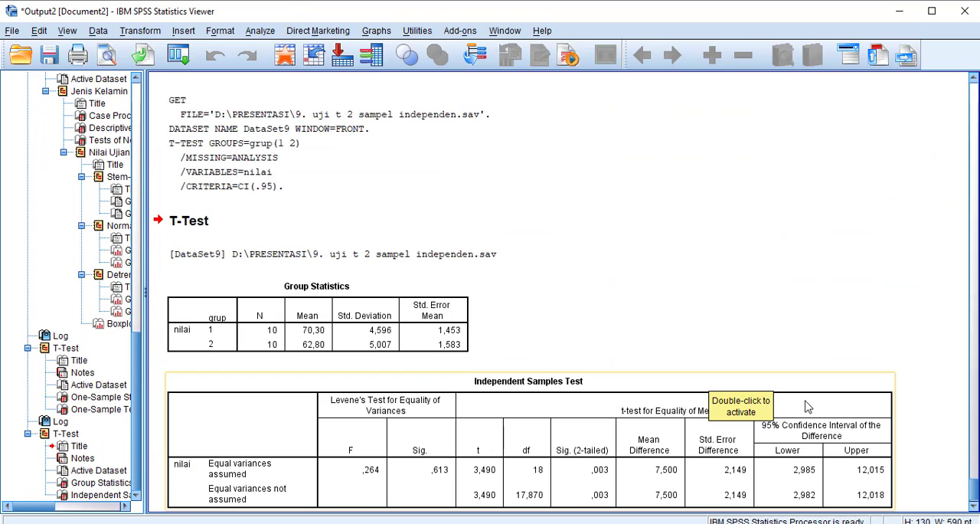
click(726, 439)
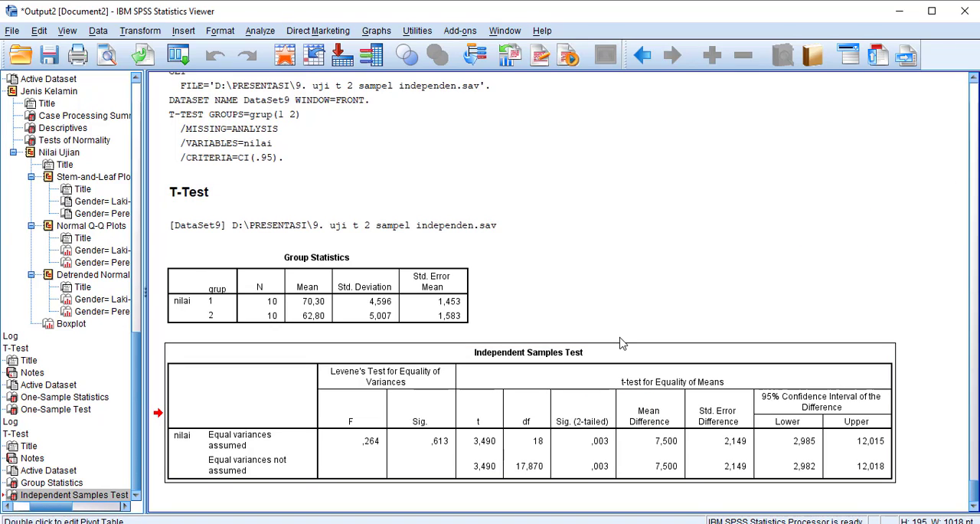
Switch to the LATIHAN SPSS presentation in PowerPoint
key(alt+Tab)
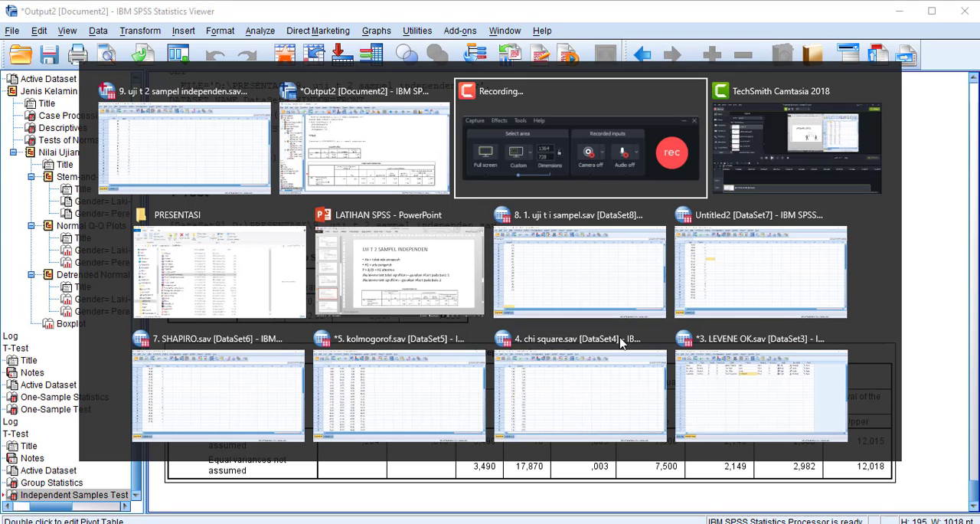
key(alt+Tab)
key(alt+Tab)
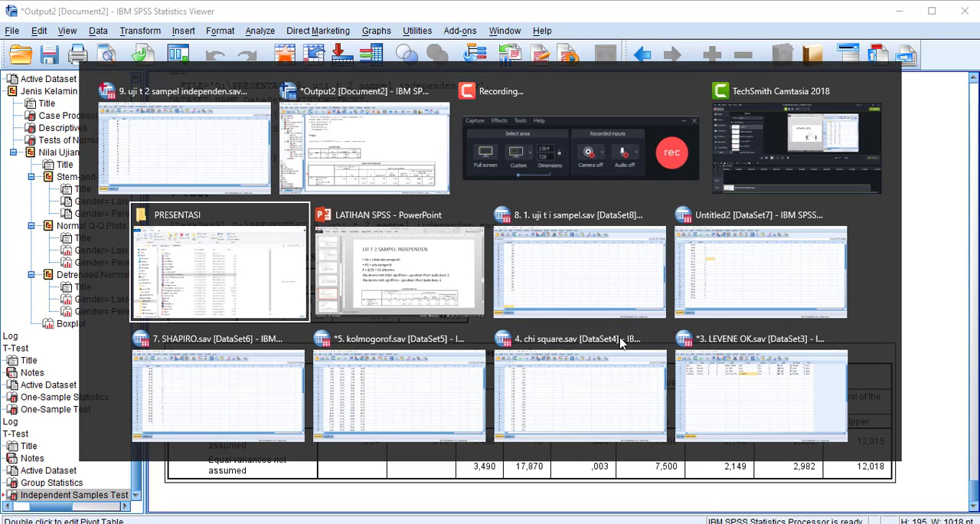